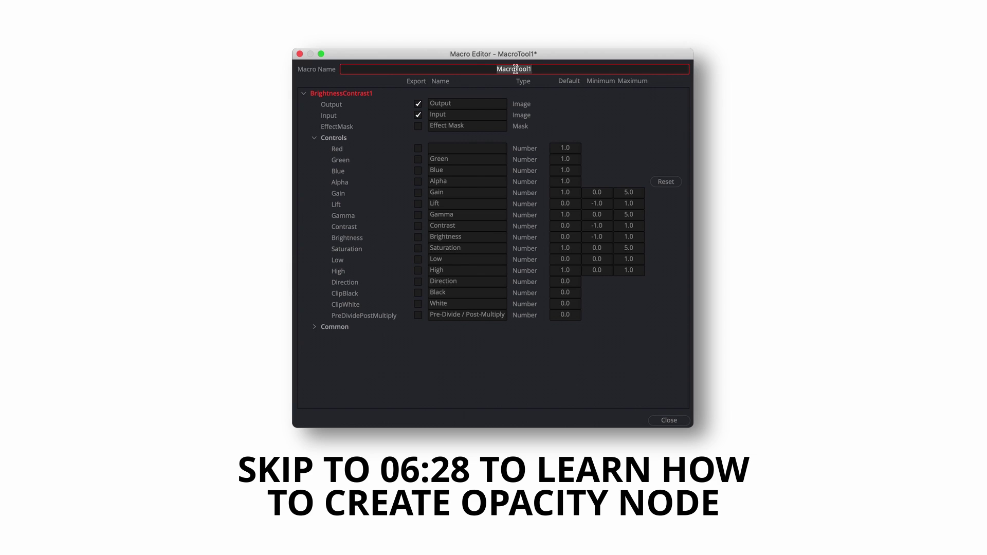
- Name the macro Opacity
type("Opacity")
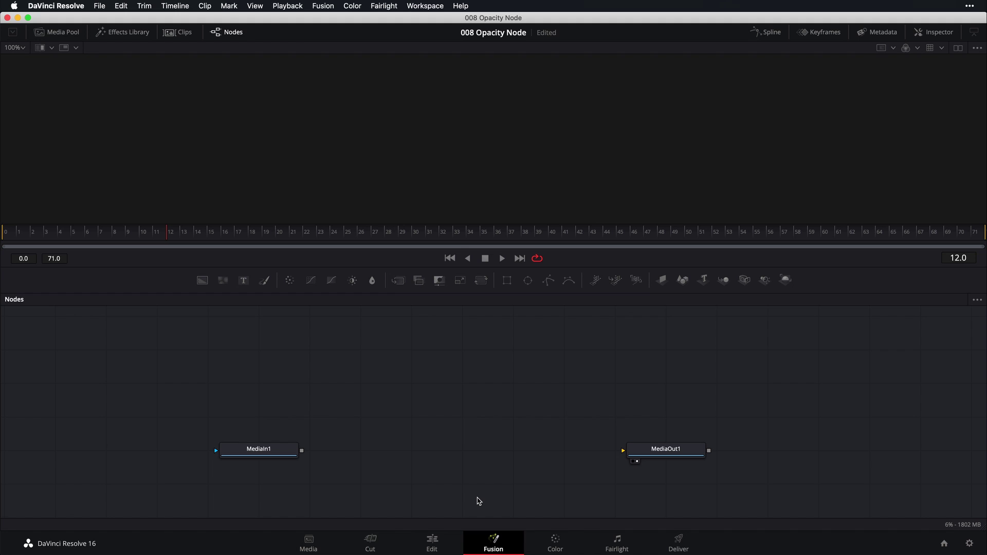
- Display the MediaIn1 node in the viewer and enlarge the viewer area above the node graph
left_click_drag(269, 455, 478, 173)
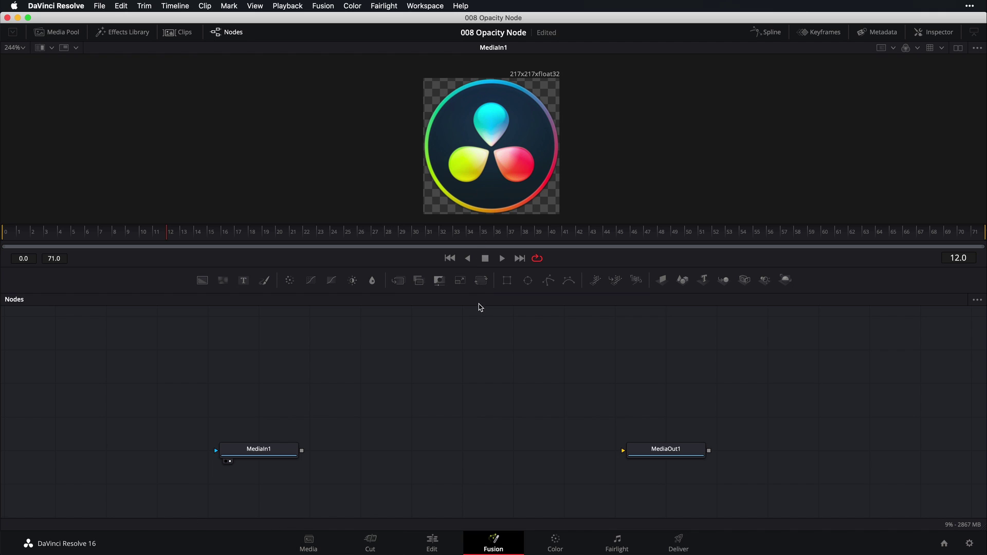
left_click_drag(480, 293, 491, 395)
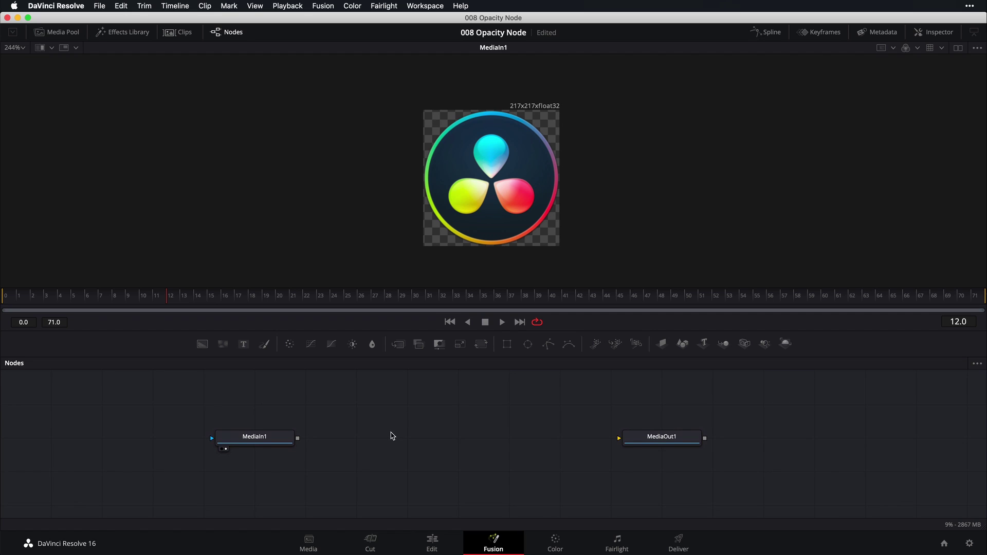
- Rename the MediaIn1 node to Logo and show its settings in the Inspector
left_click(265, 438)
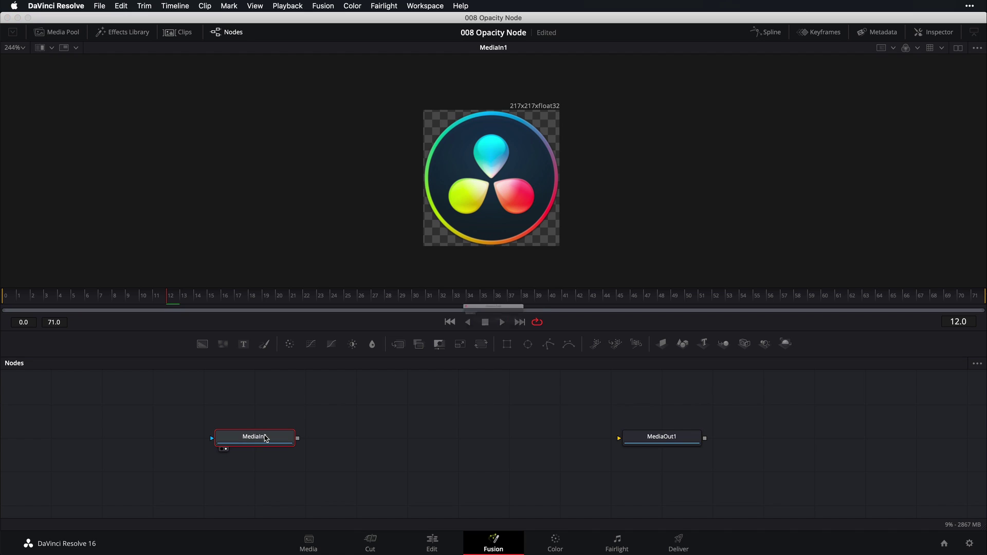
key("F2")
type("Logo")
key("Return")
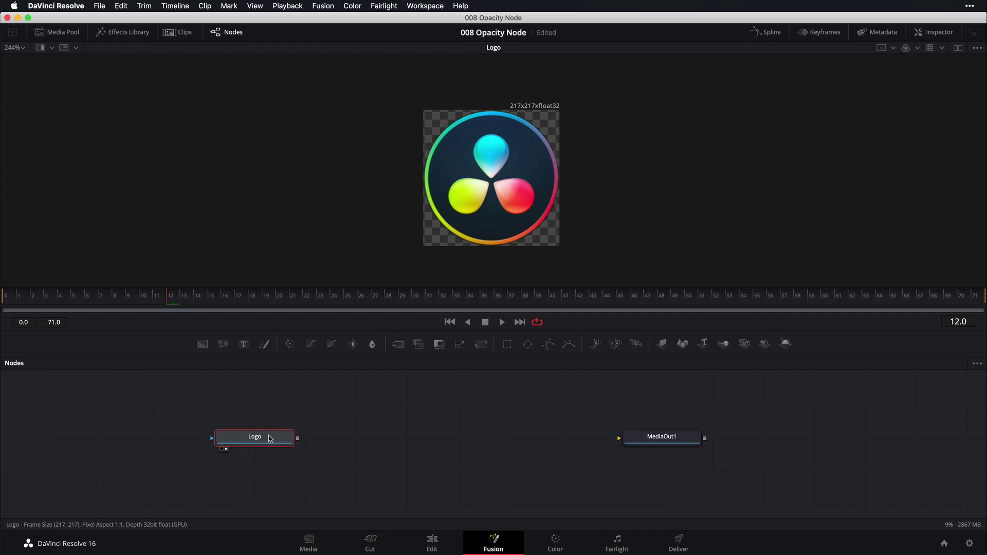
left_click(941, 34)
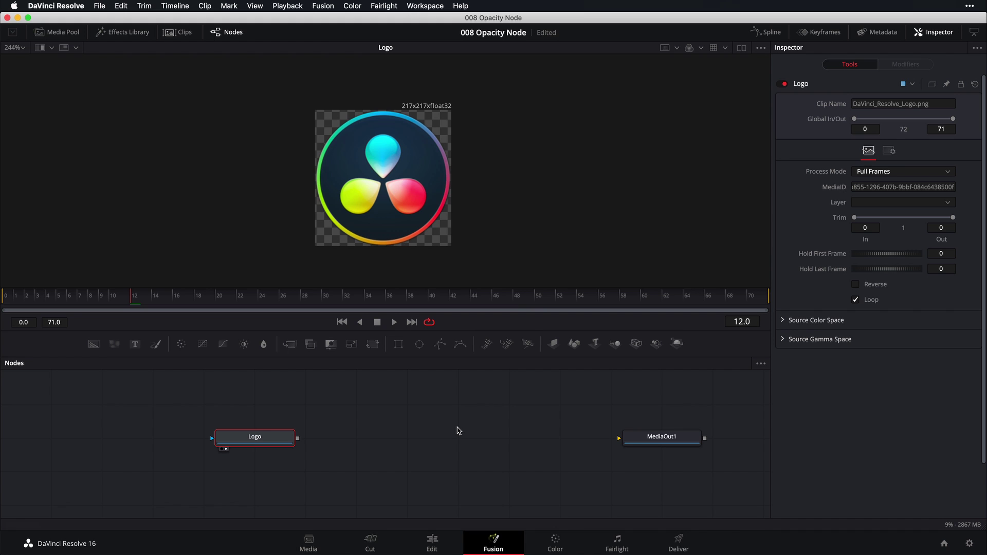
- Search the tool list for "opaci" and cancel without adding a node
key("shift+space")
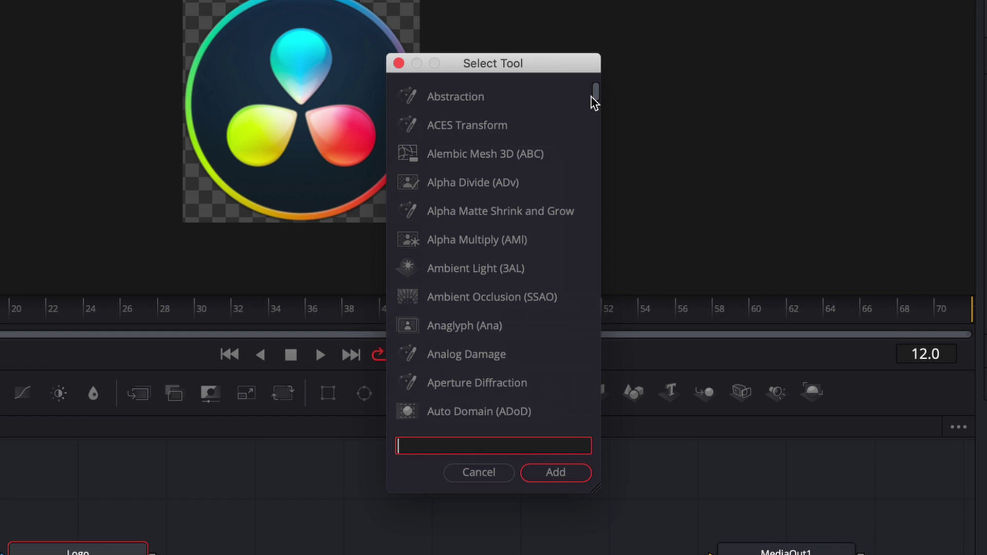
mouse_move(597, 98)
left_mouse_down()
mouse_move(590, 422)
mouse_move(585, 98)
left_mouse_up()
left_click(463, 445)
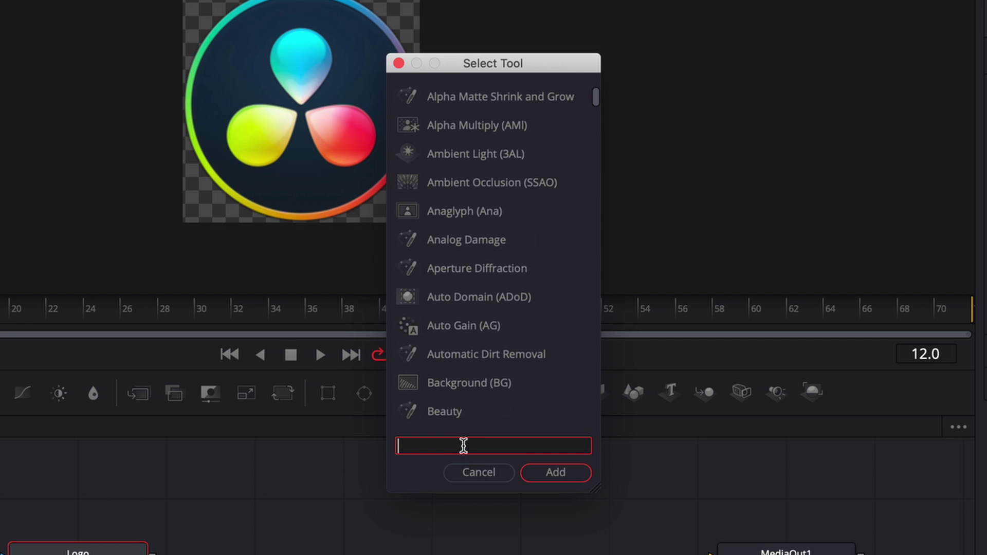
type("op")
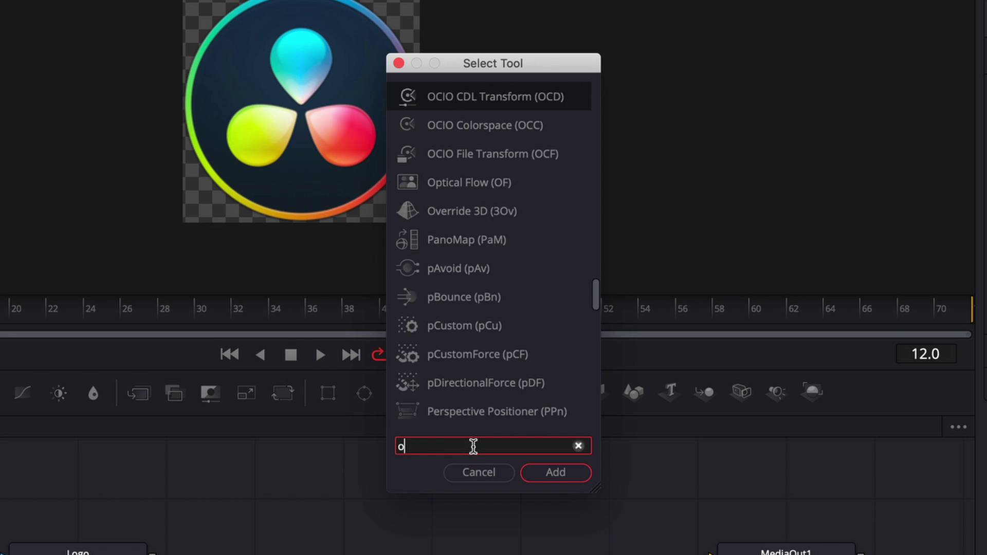
type("aci")
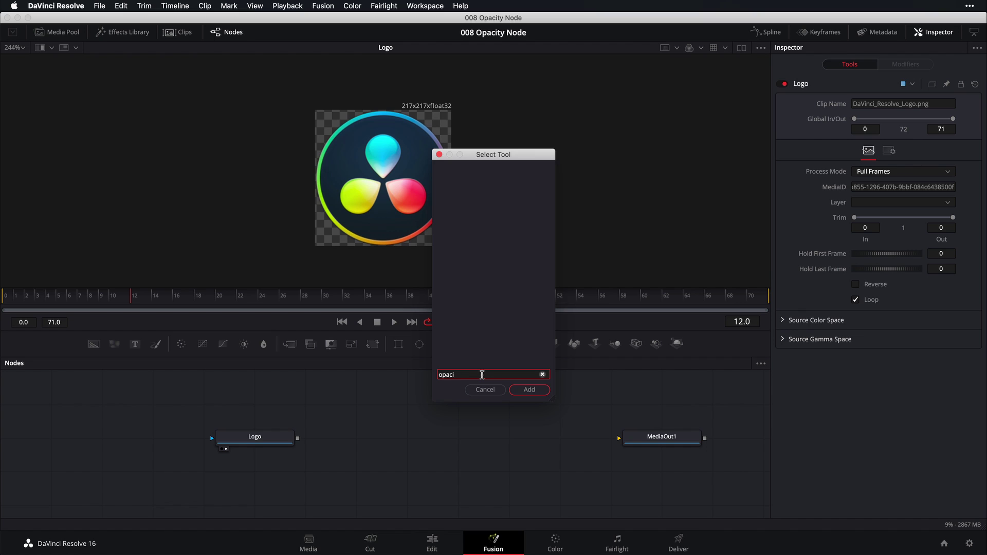
key("BackSpace")
key("BackSpace")
key("BackSpace")
key("BackSpace")
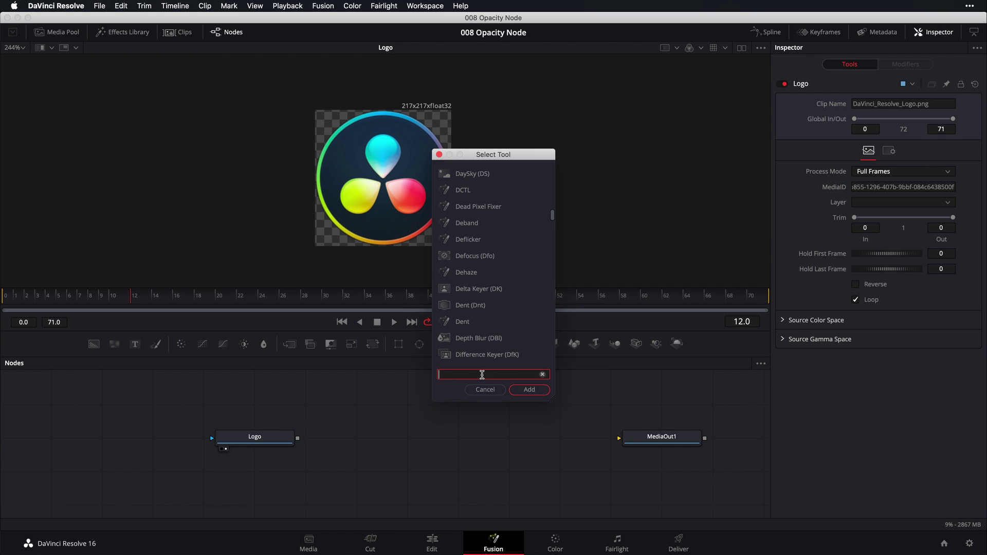
left_click(485, 391)
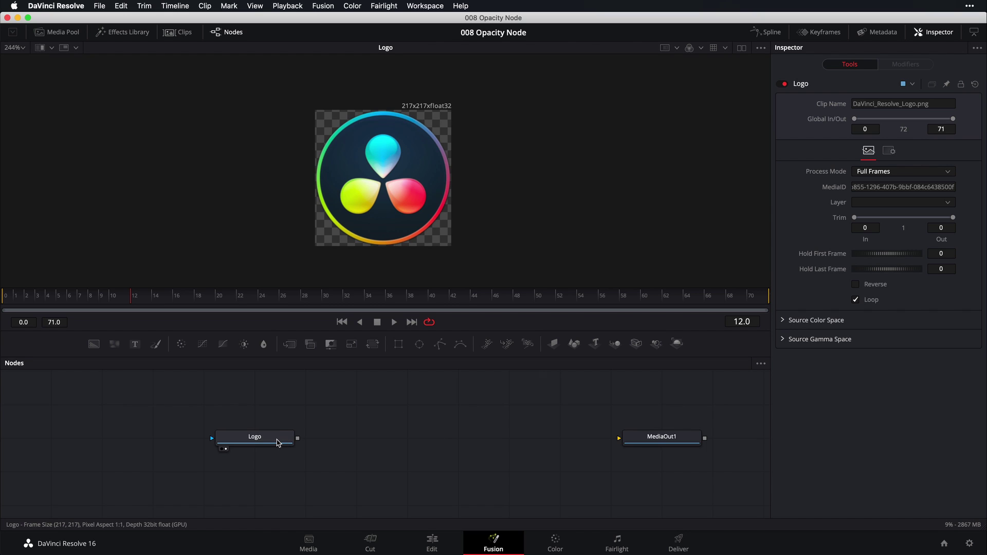
- Add an unconnected Background node to the graph, below and to the right of the Logo node
left_click(278, 443)
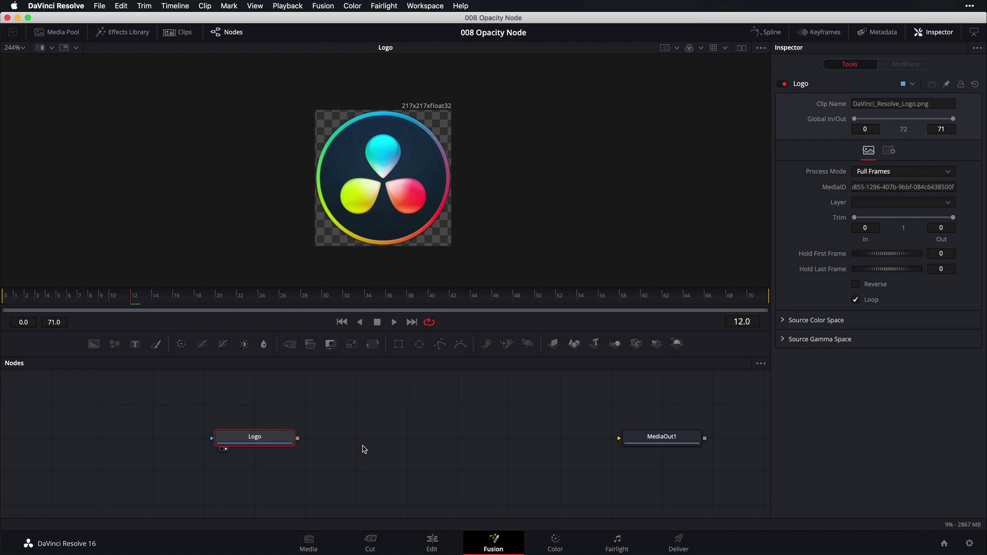
left_click(392, 452)
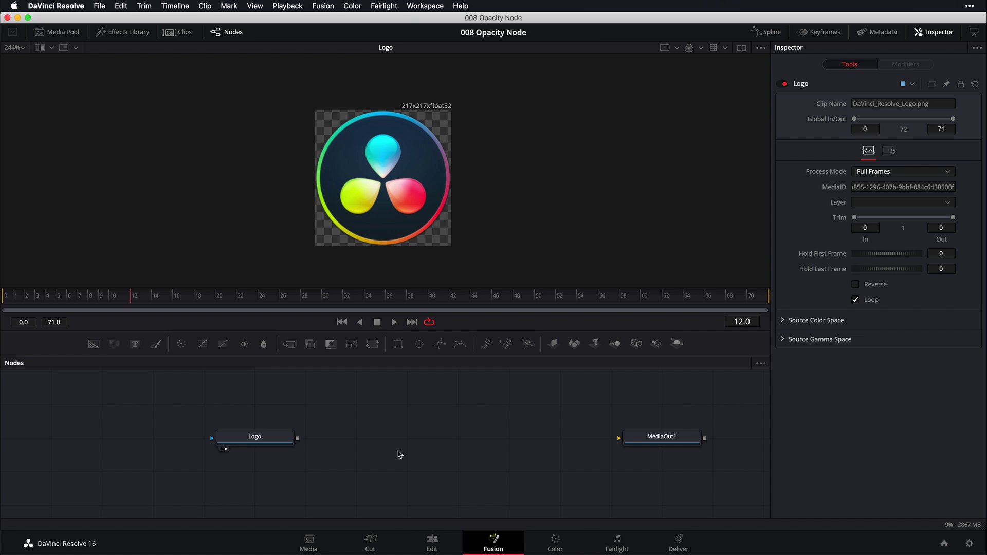
key("shift+space")
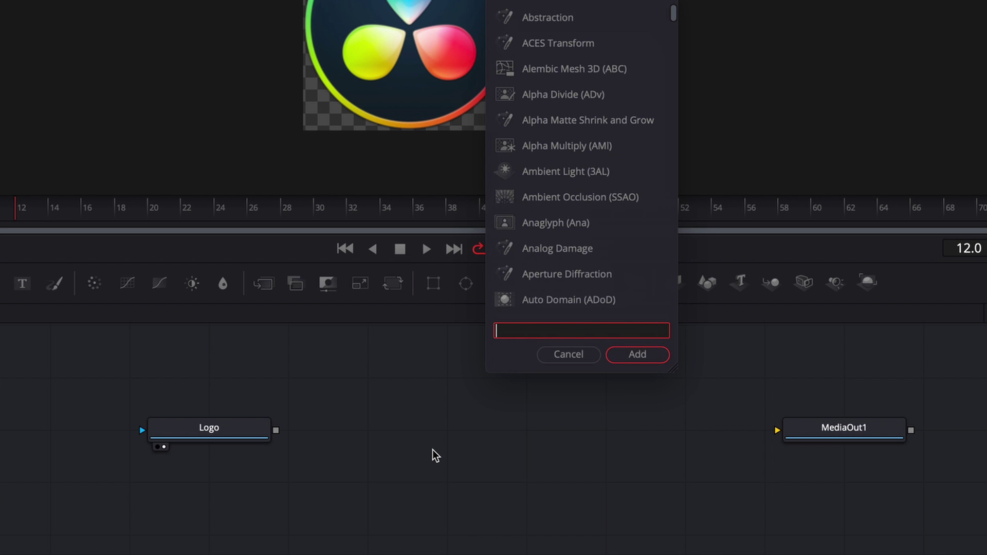
type("back")
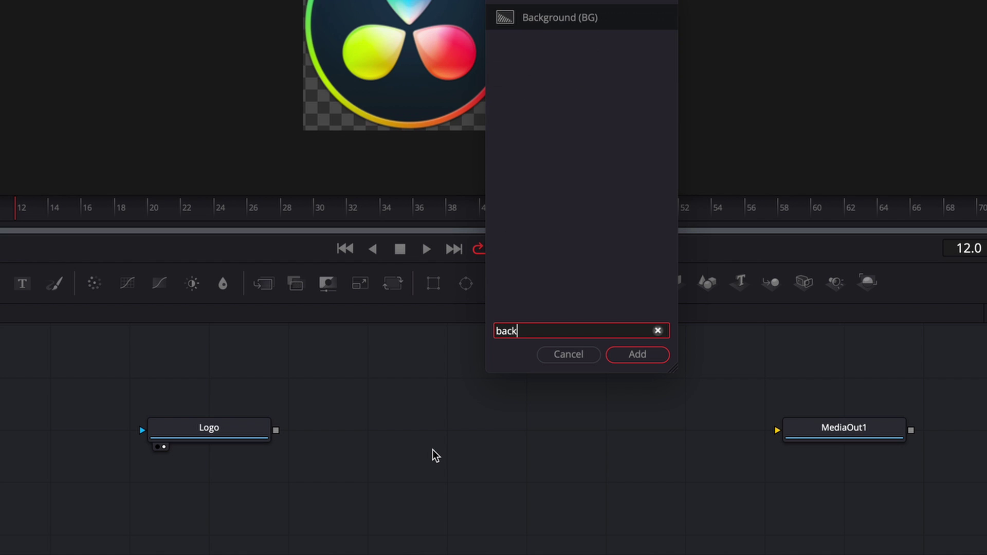
key("Return")
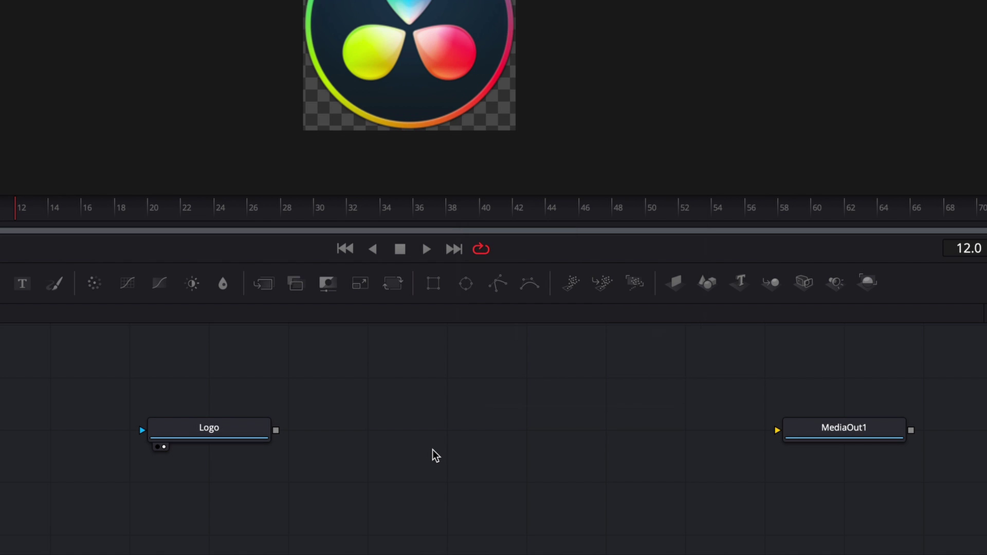
left_click_drag(450, 432, 431, 513)
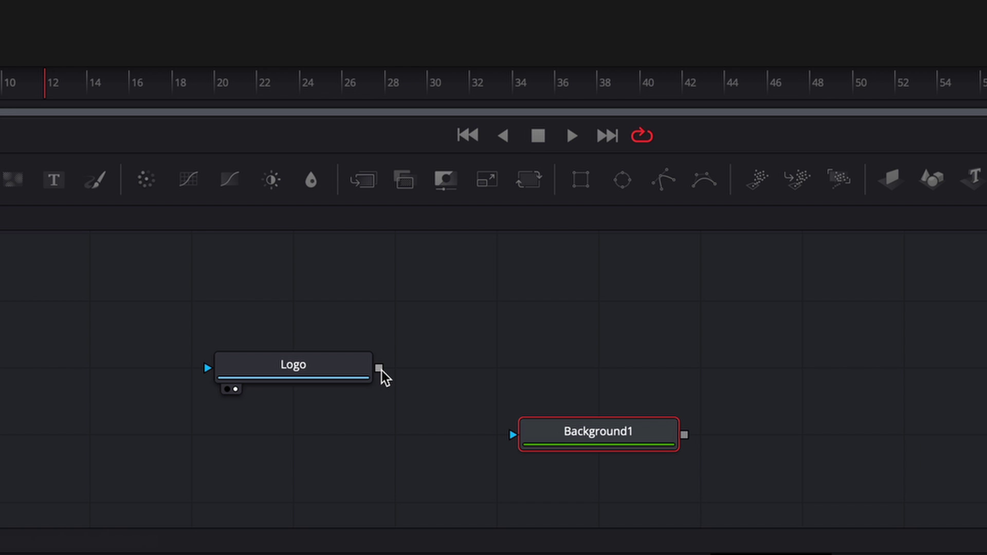
- Merge the Logo node over Background1 and arrange the Merge level with Logo, with the background directly beneath it
left_click_drag(380, 368, 685, 437)
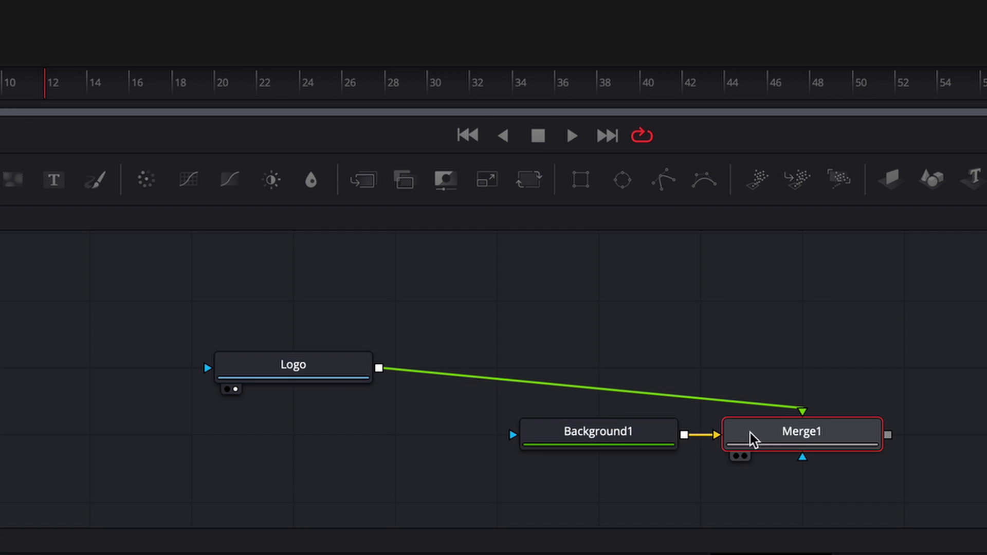
left_click_drag(804, 442, 601, 375)
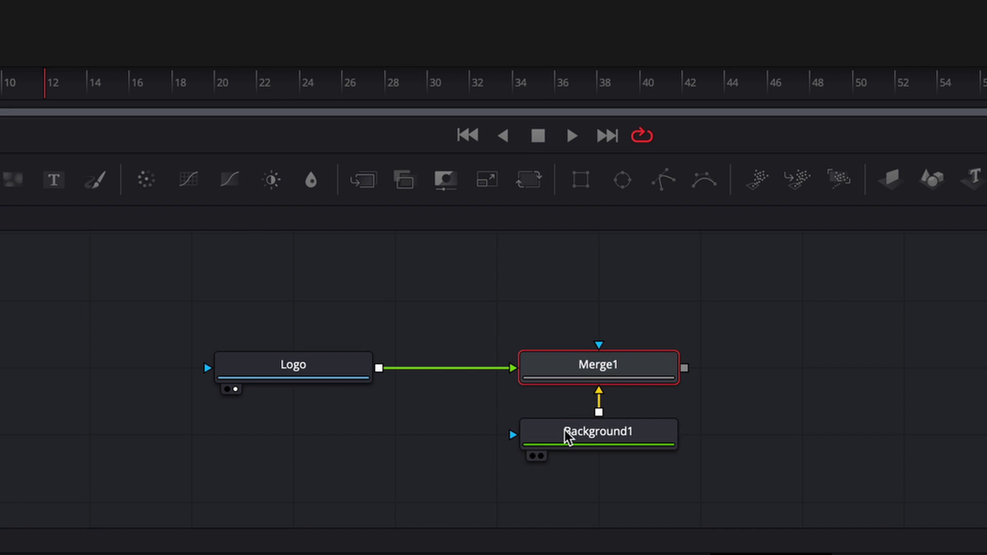
left_click_drag(564, 430, 559, 470)
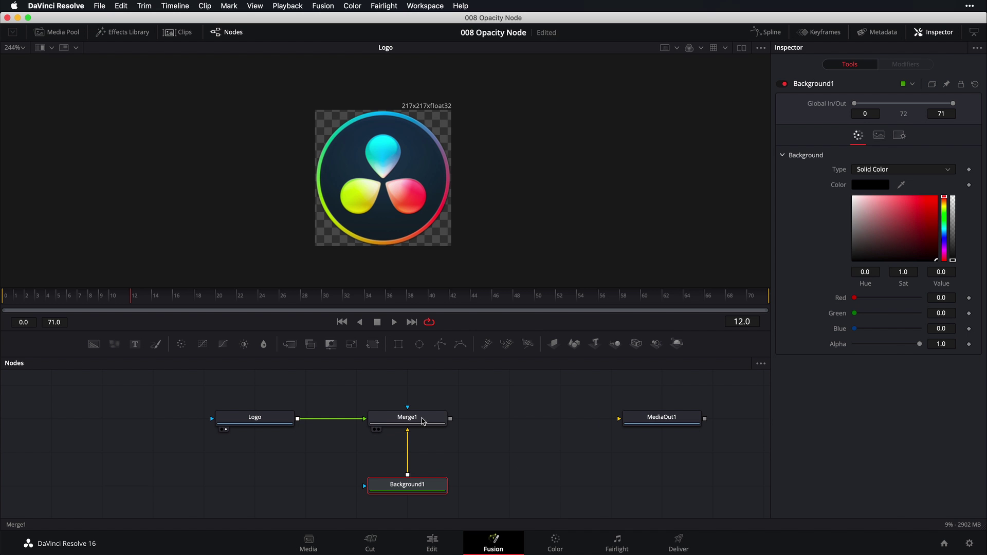
- Display Merge1 in the viewer and test its Blend by lowering it to 0.0 and restoring it to 1.0
left_click_drag(422, 420, 401, 191)
scroll(394, 184, "up", 2)
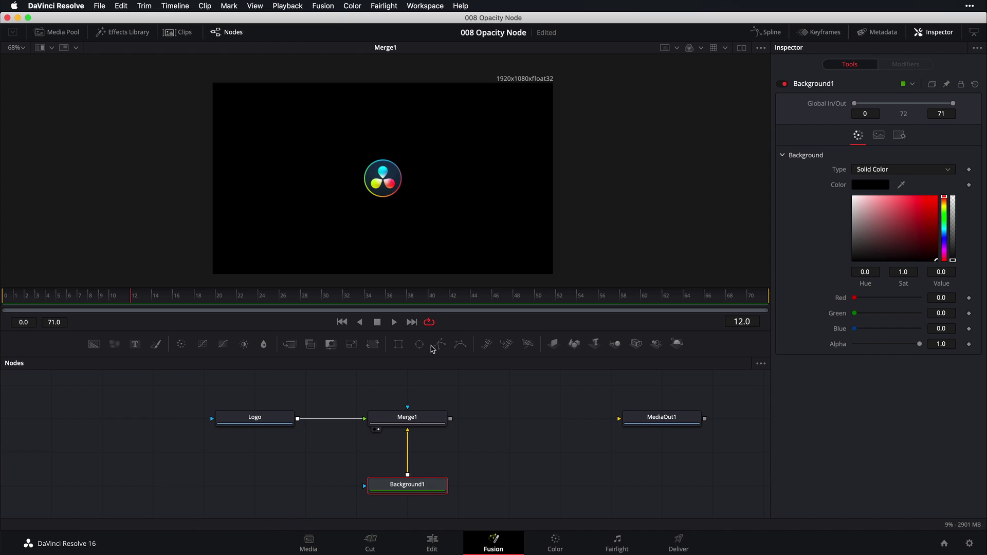
left_click(423, 422)
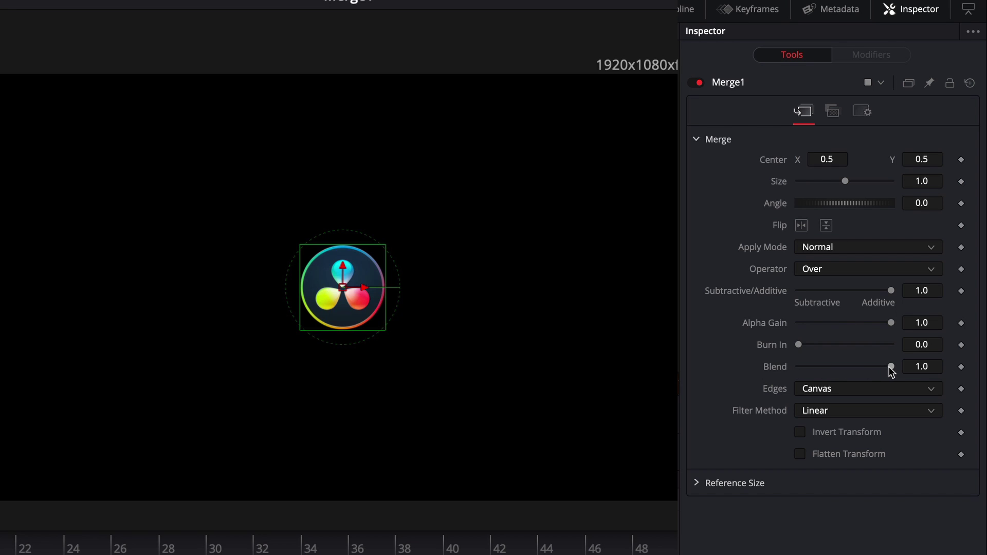
left_click_drag(890, 367, 785, 378)
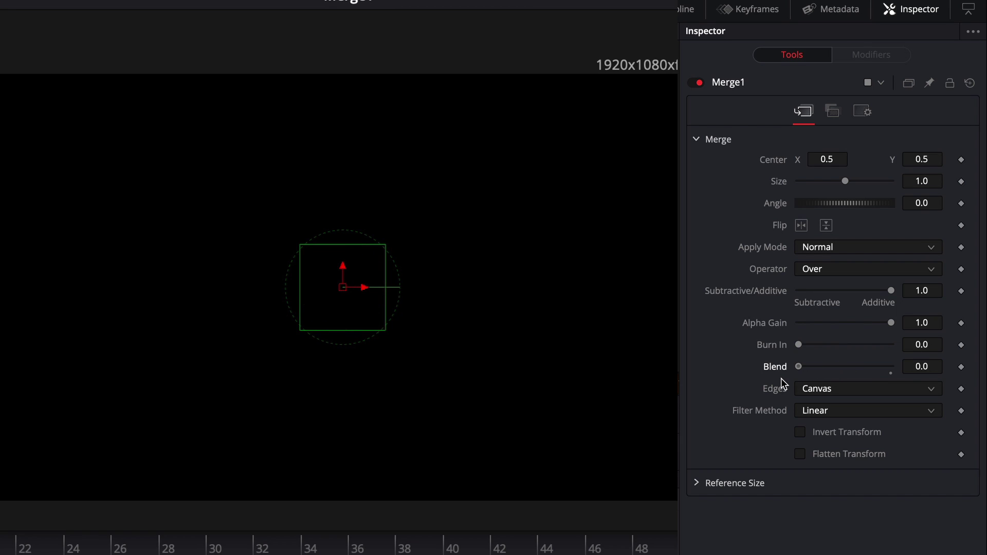
left_click_drag(800, 376, 897, 367)
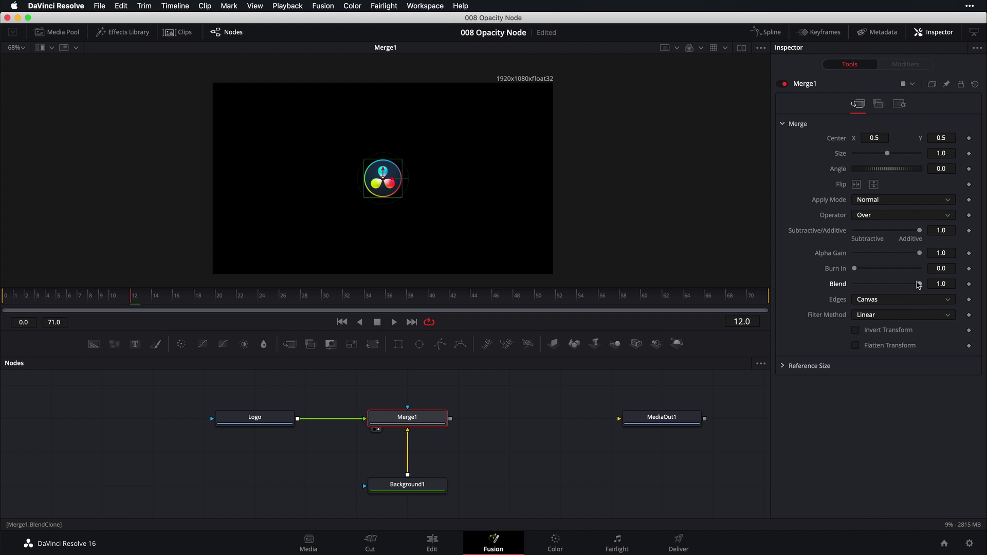
mouse_move(918, 285)
left_mouse_down()
mouse_move(853, 292)
mouse_move(933, 285)
left_mouse_up()
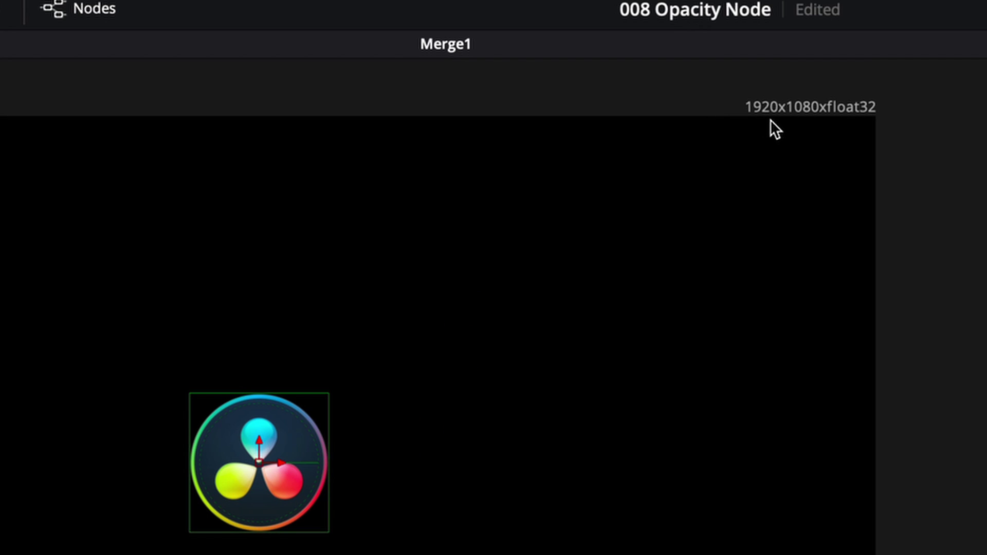
- Compare the frame size and image of Merge1 and Background1 by displaying each in the viewer
scroll(664, 227, "down", 5)
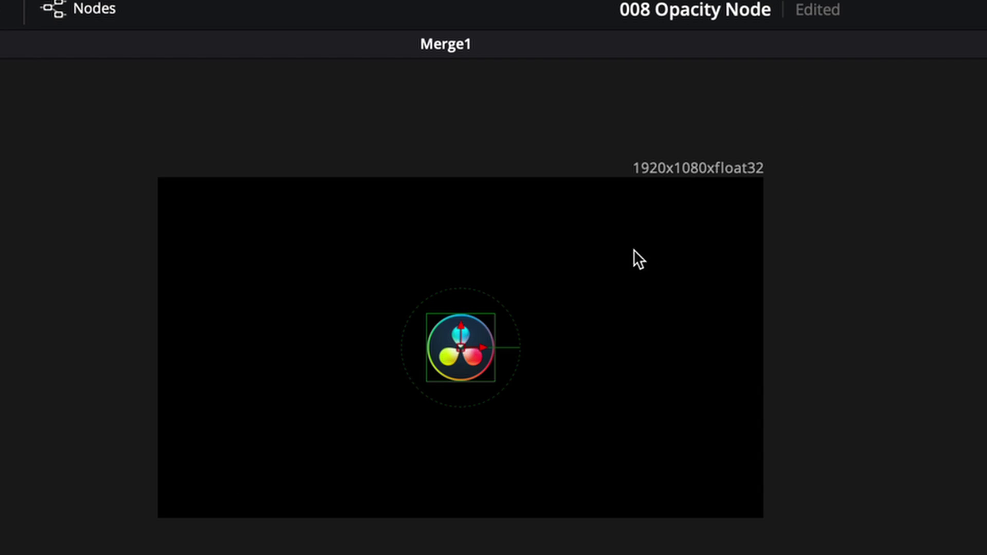
scroll(587, 273, "up", 2)
left_click_drag(495, 307, 510, 295)
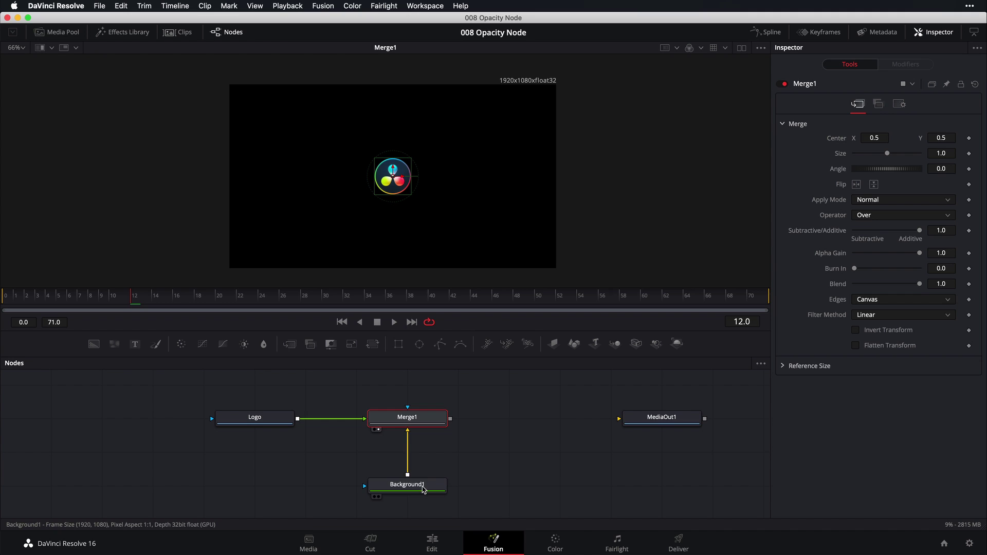
left_click_drag(425, 485, 440, 225)
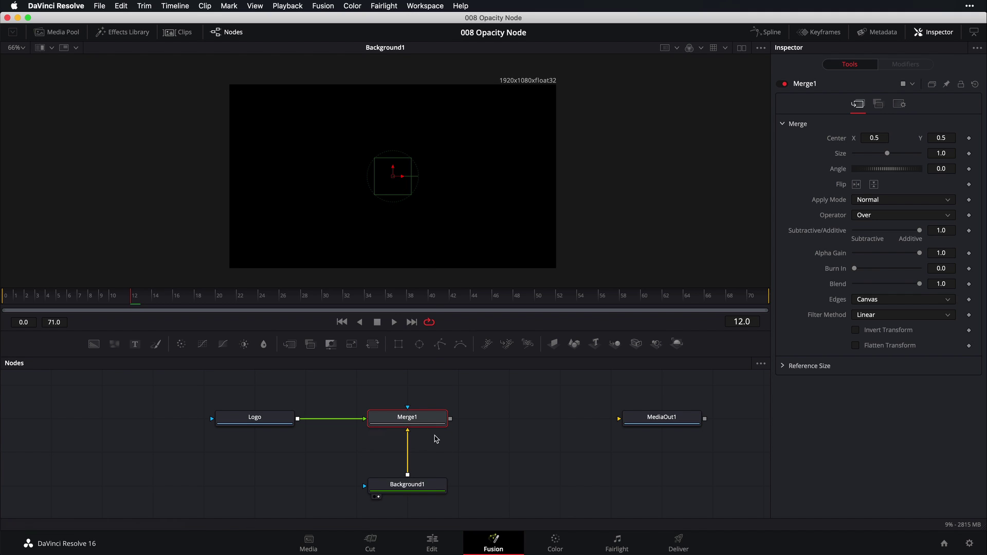
left_click(433, 484)
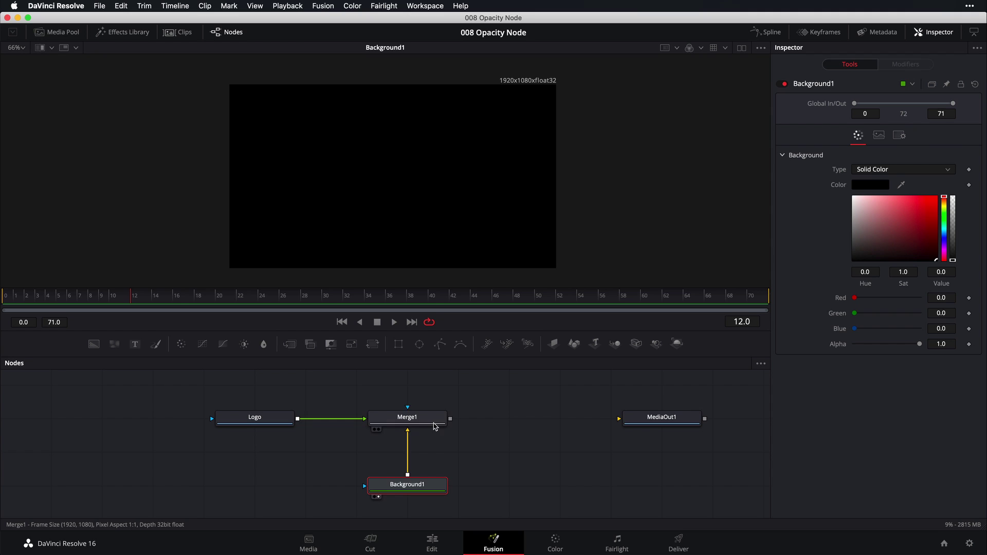
left_click_drag(433, 423, 439, 204)
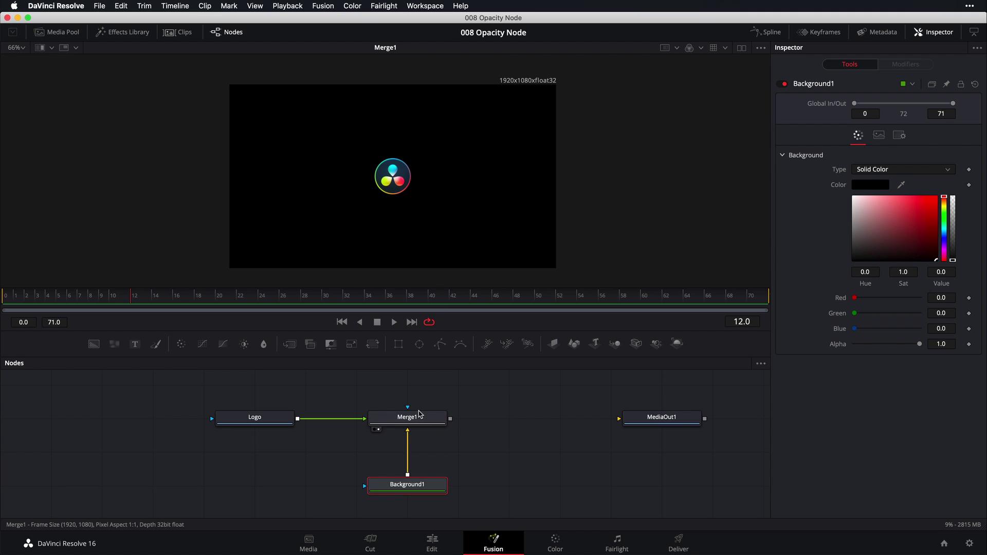
left_click_drag(417, 491, 456, 186)
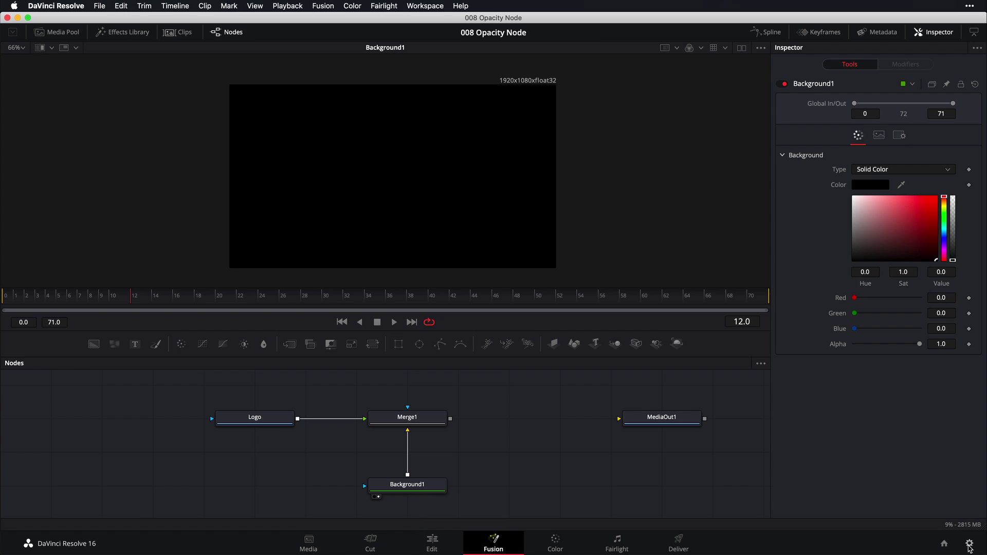
- Check the timeline resolution in the project's Master Settings and display Merge1 in the viewer again
left_click(969, 545)
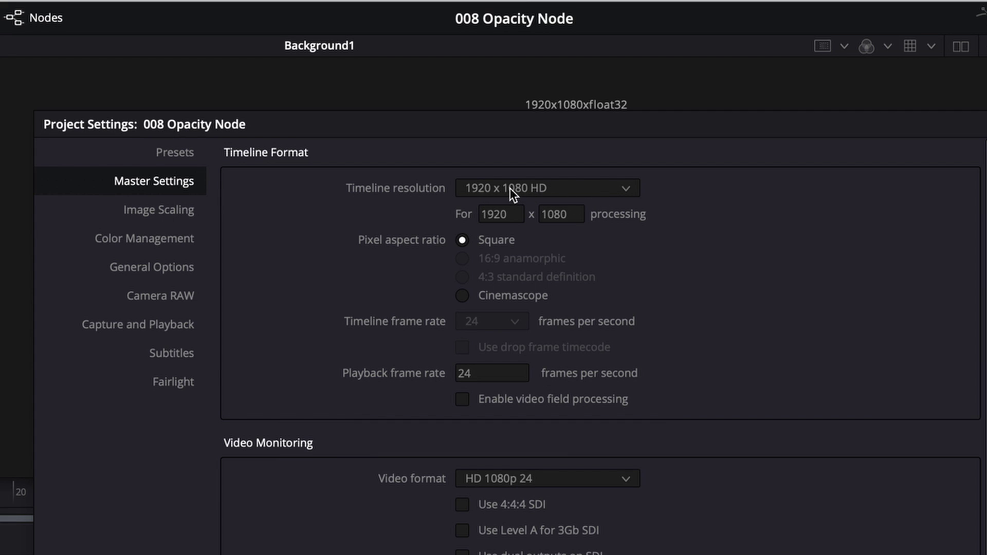
left_click(655, 529)
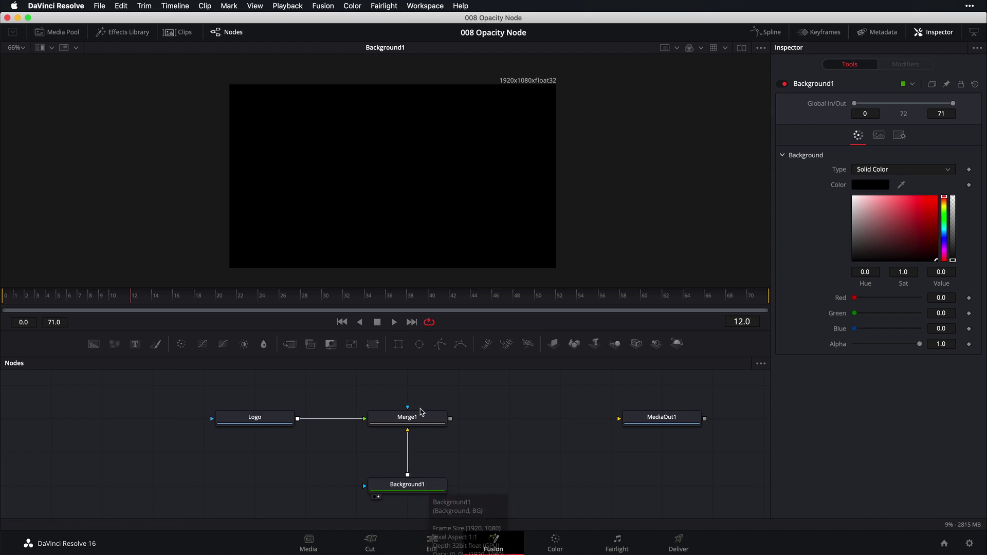
key("1")
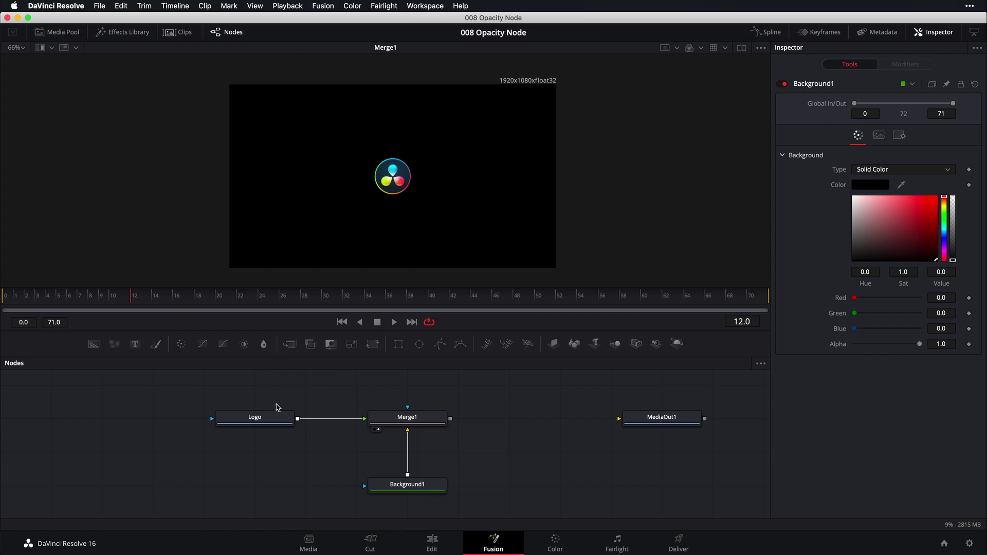
- Compare the frame size of Logo and Merge1 by displaying each in the viewer
left_click_drag(271, 417, 344, 189)
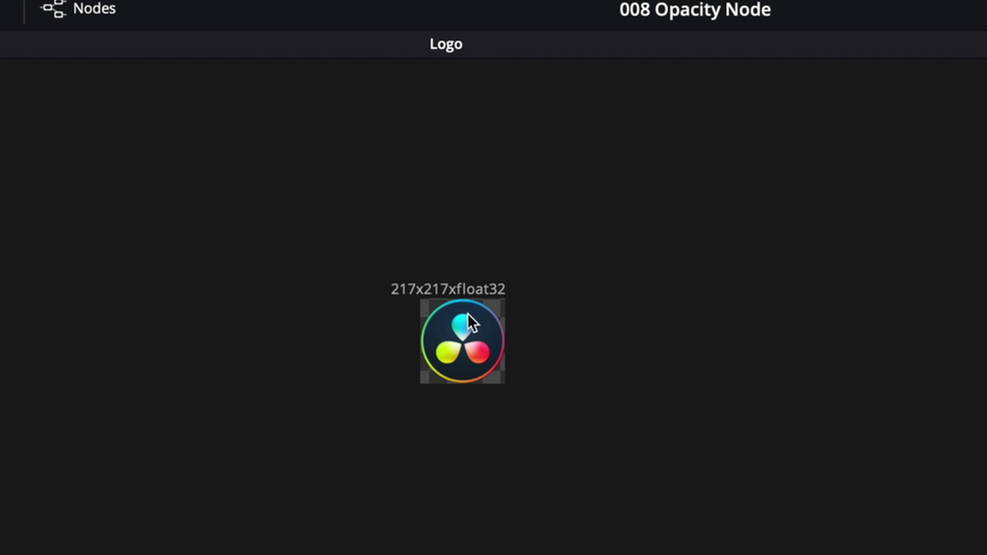
scroll(467, 313, "up", 4)
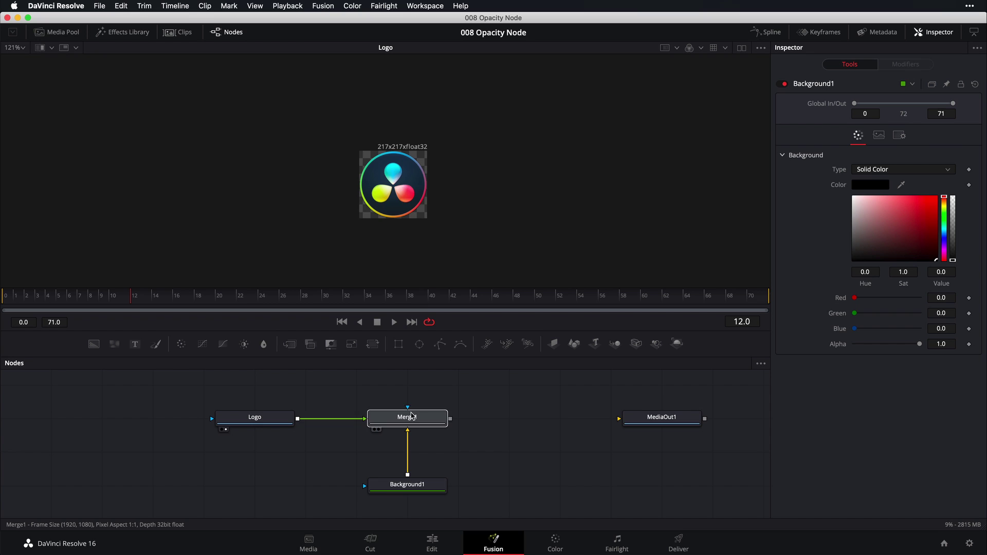
left_click_drag(410, 413, 429, 203)
scroll(417, 202, "down", 5)
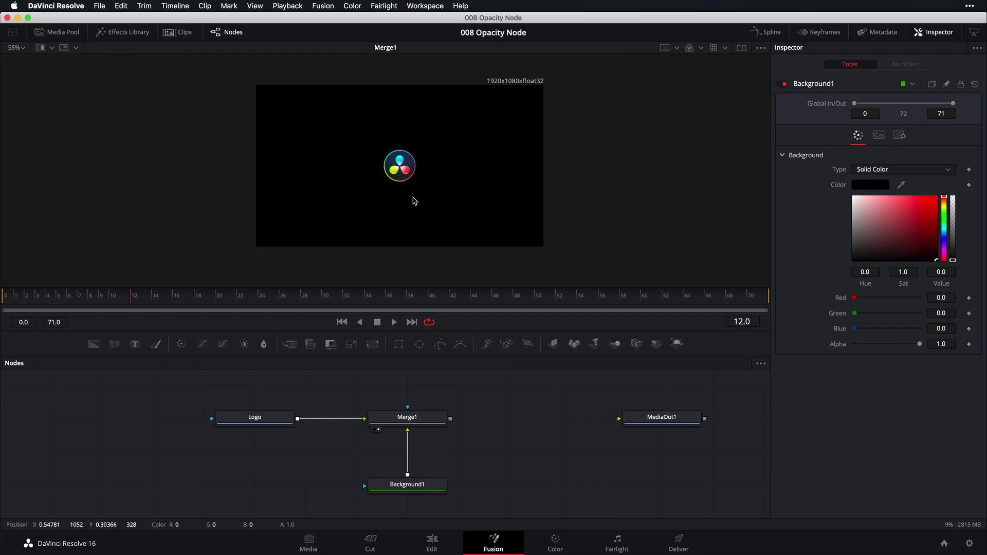
- Turn off Auto Resolution for Background1 and set its width and height to 217
left_click(420, 489)
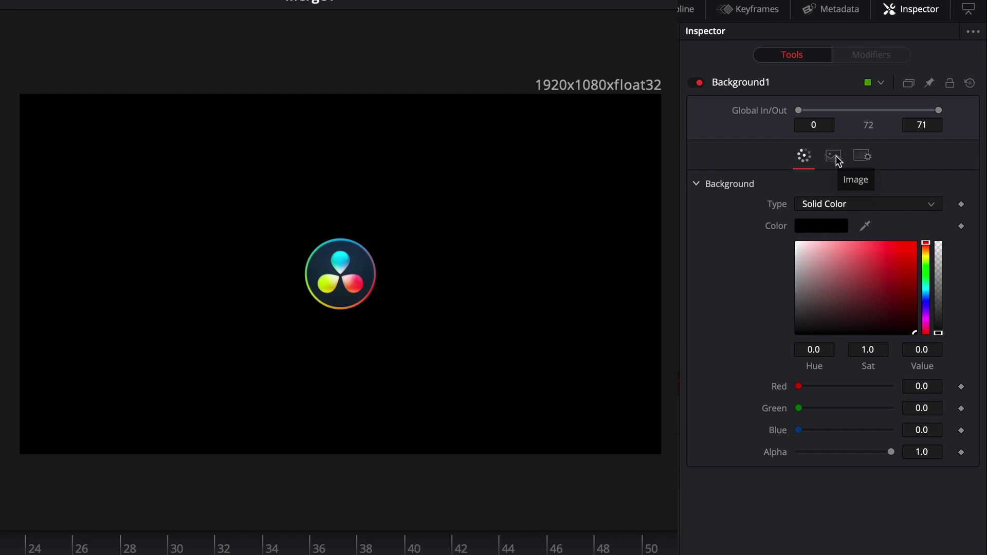
left_click(834, 158)
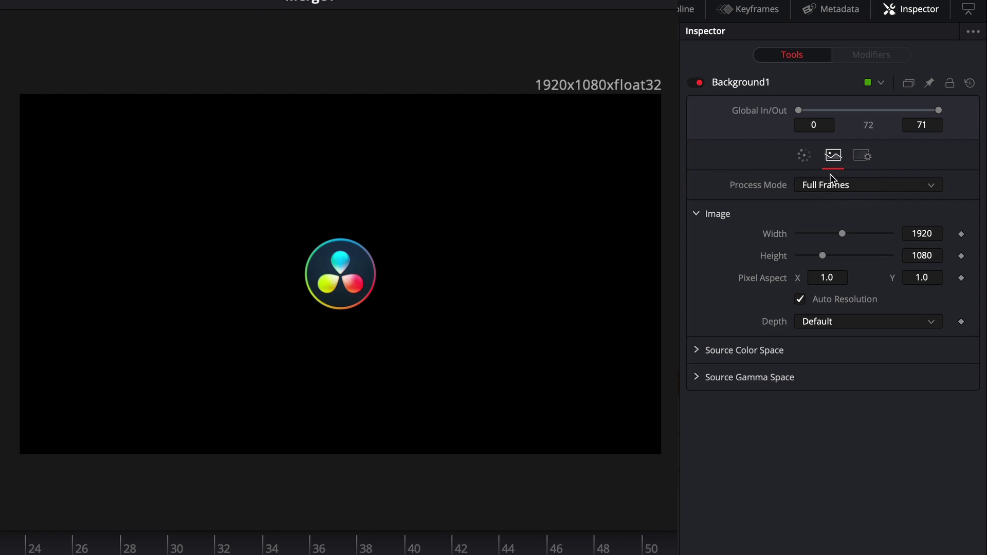
left_click(800, 300)
left_click(926, 234)
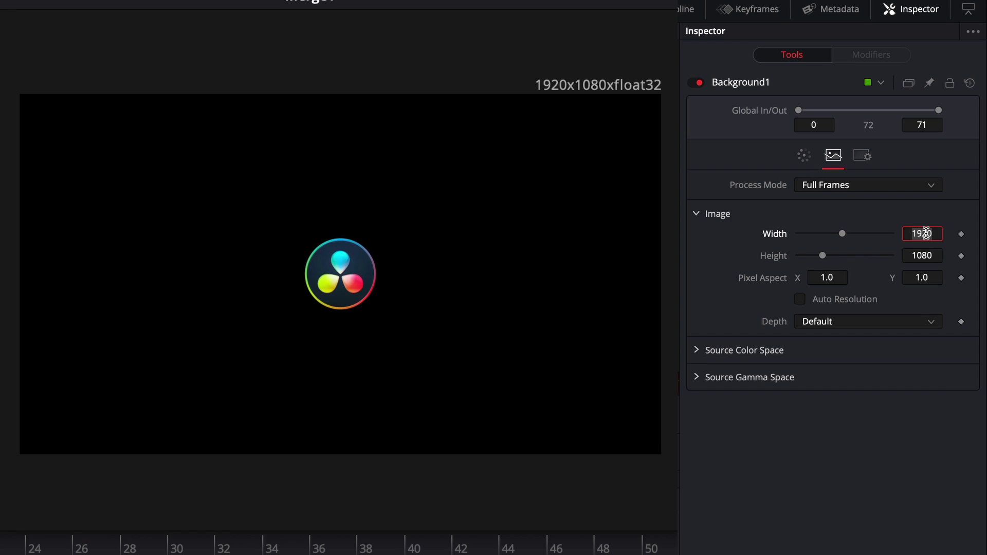
type("217")
key("Return")
left_click(923, 249)
type("217")
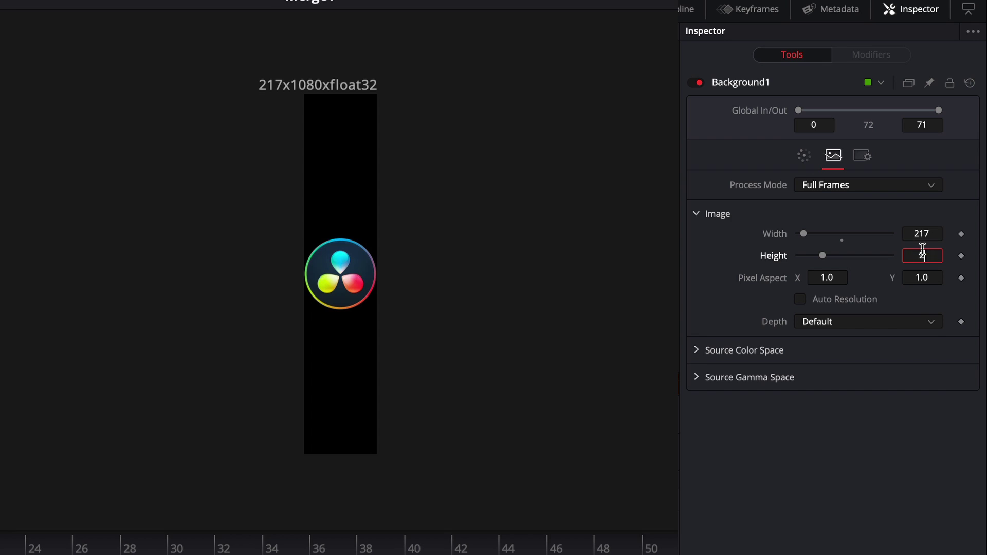
key("Tab")
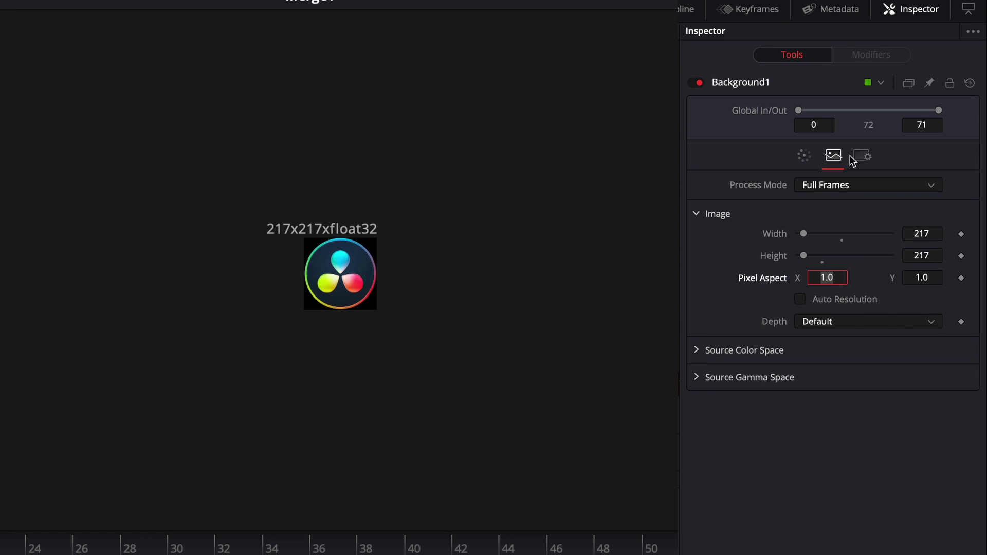
scroll(402, 281, "up", 5)
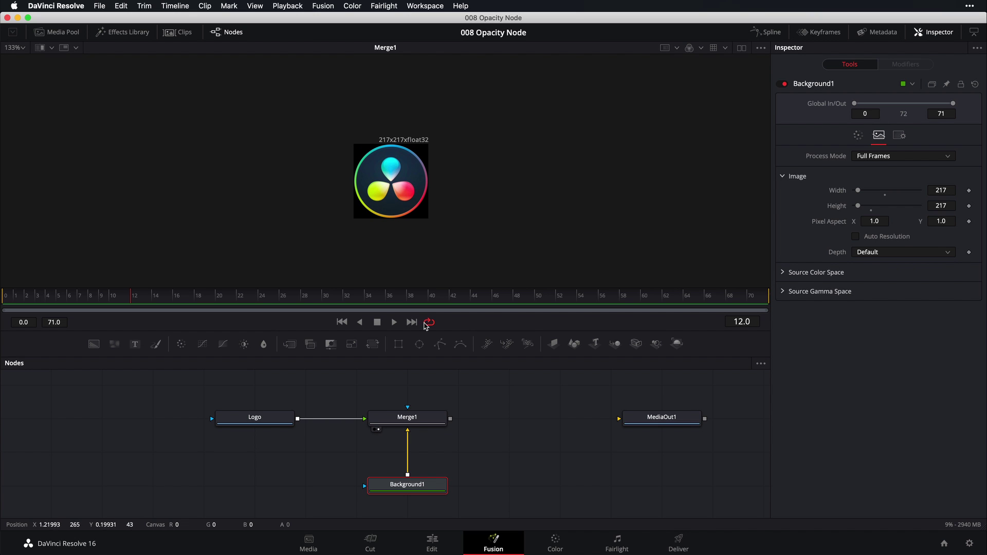
- Lower Background1's Alpha to 0.0, select Merge1 and save the project
left_click(414, 420)
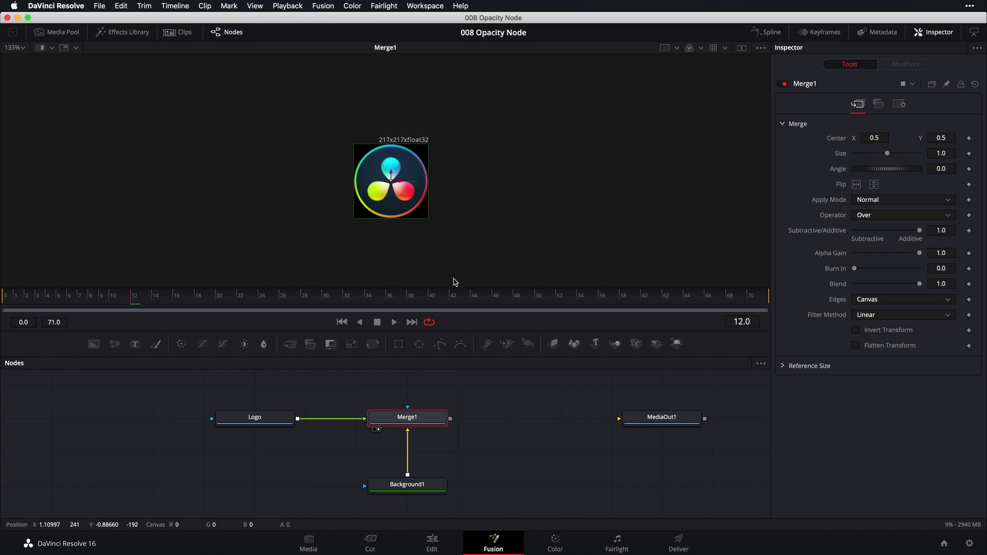
left_click(423, 490)
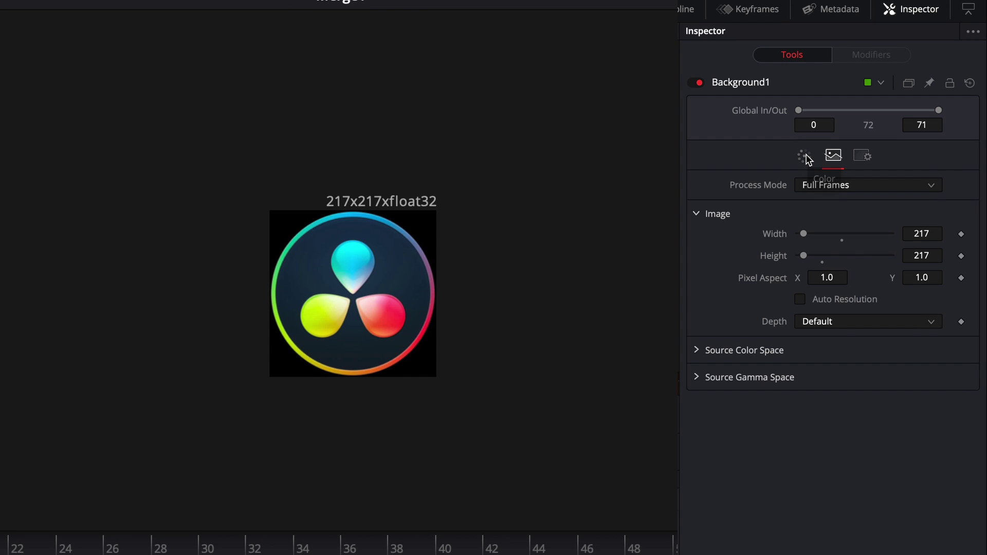
left_click(806, 157)
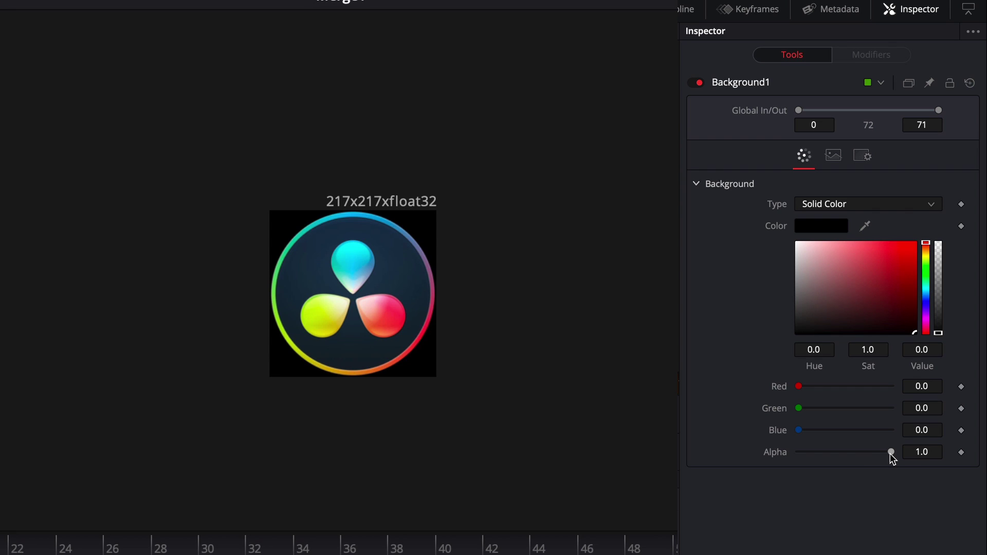
left_click_drag(889, 453, 790, 452)
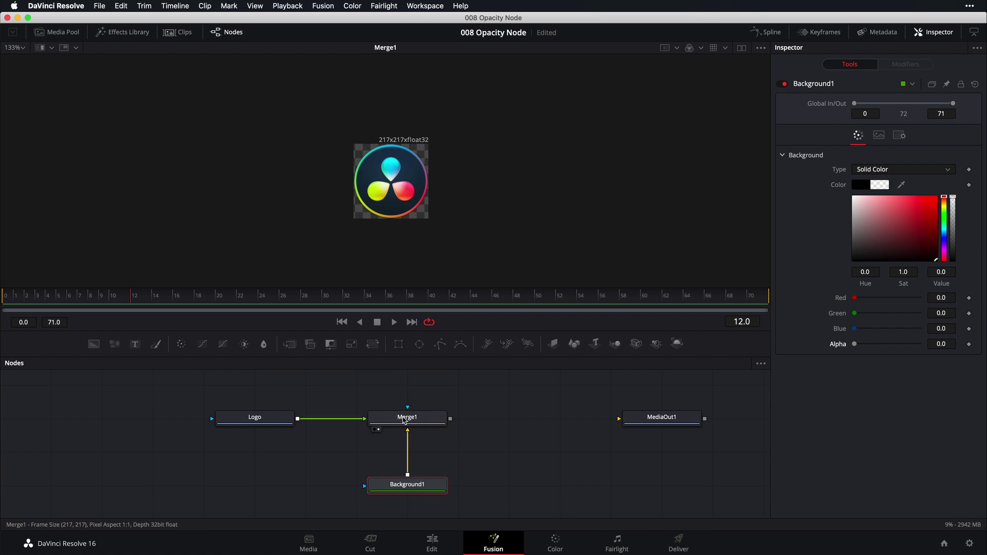
left_click(879, 136)
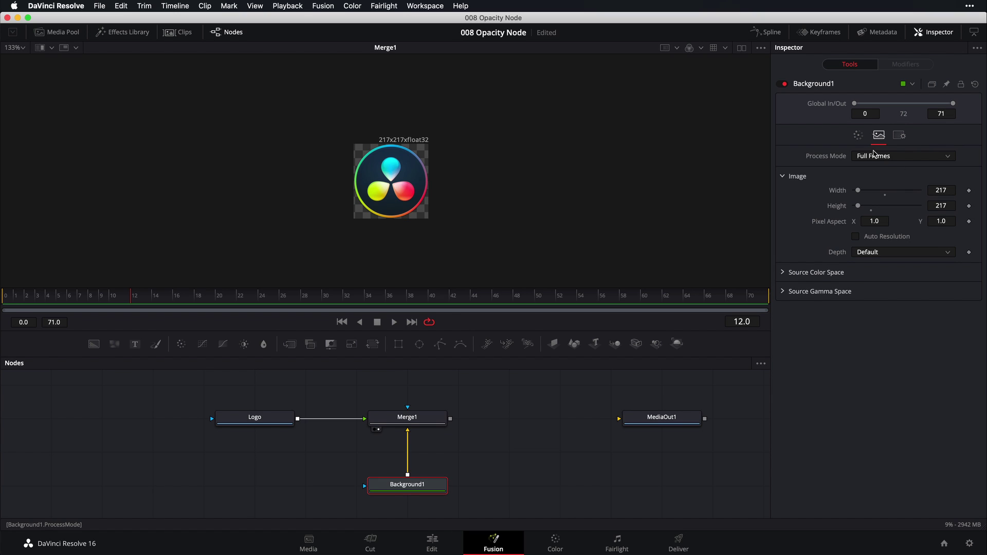
left_click(858, 136)
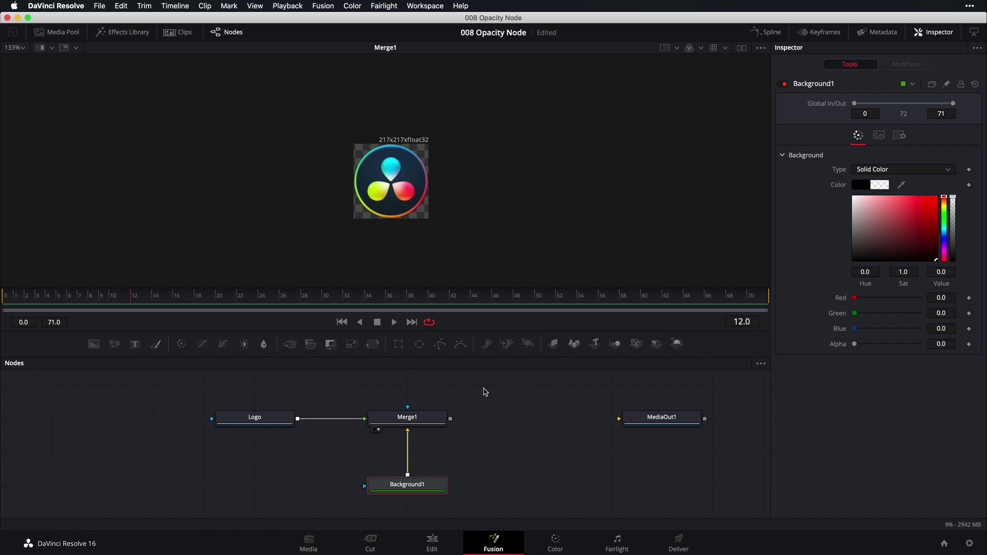
left_click(428, 416)
key("super+s")
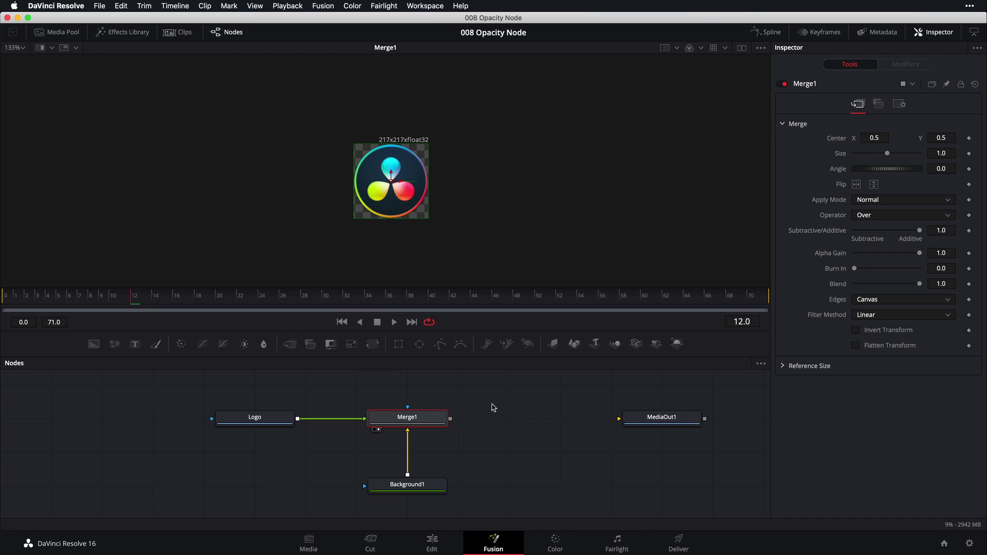
- Delete Merge1 and Background1 from the node graph and display the Logo node in the viewer
left_click_drag(506, 394, 366, 514)
key("Delete")
left_click_drag(750, 481, 212, 374)
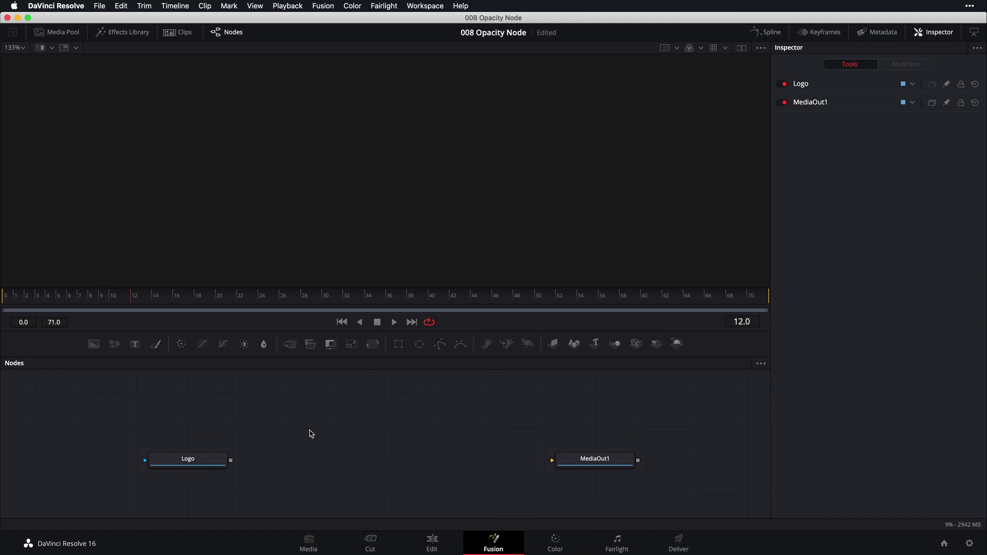
left_click_drag(207, 459, 375, 192)
left_click(208, 463)
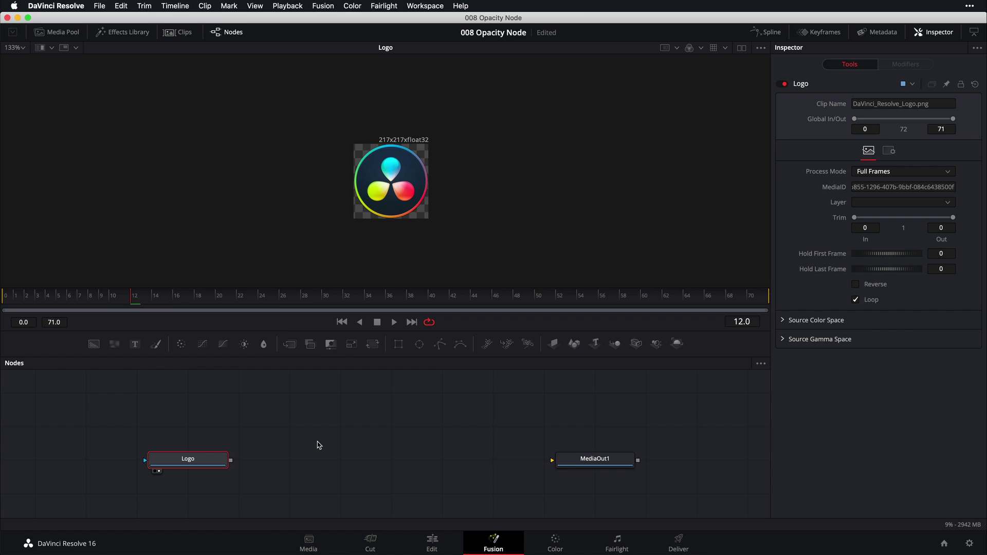
- Add a Brightness / Contrast node after Logo, space it out from Logo and display it in the viewer
key("shift+space")
type("back")
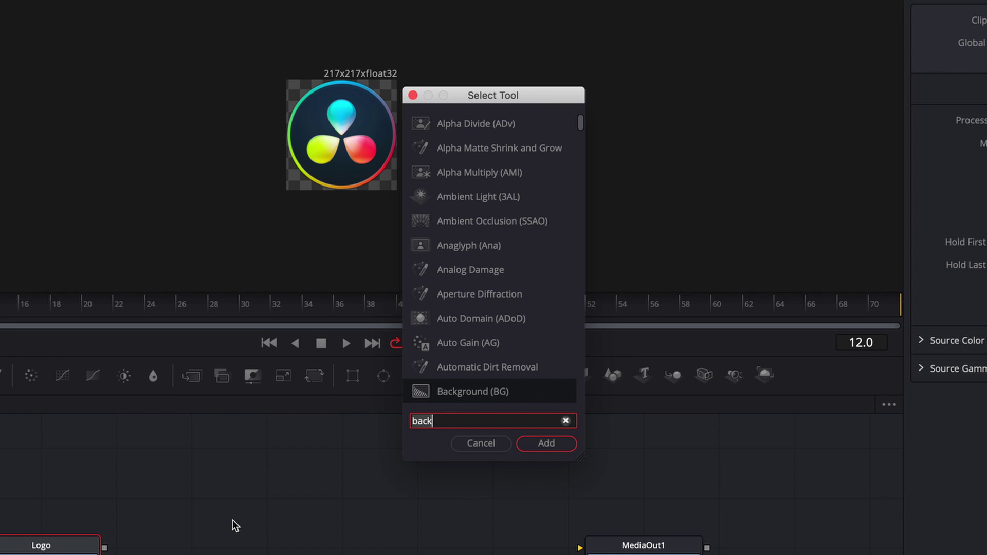
type("bri")
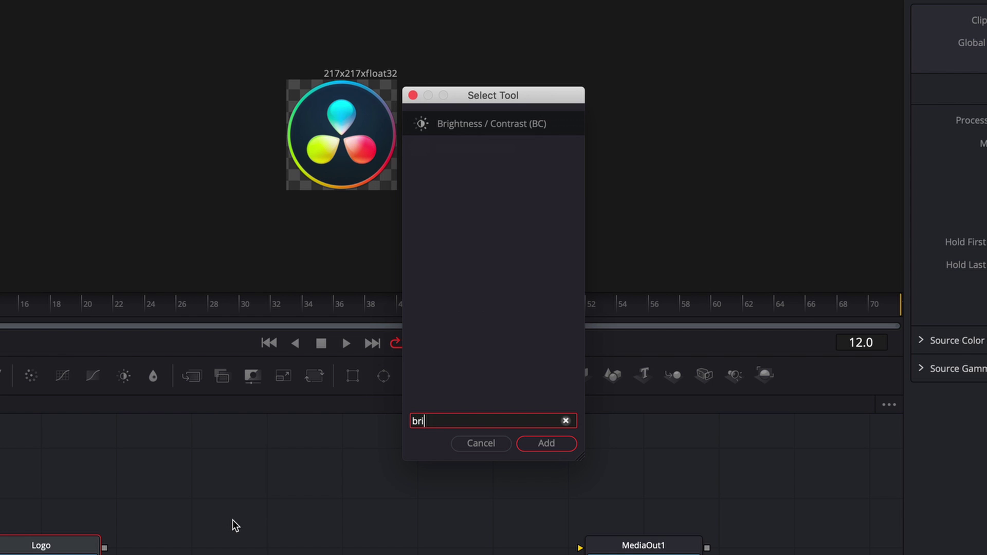
key("Return")
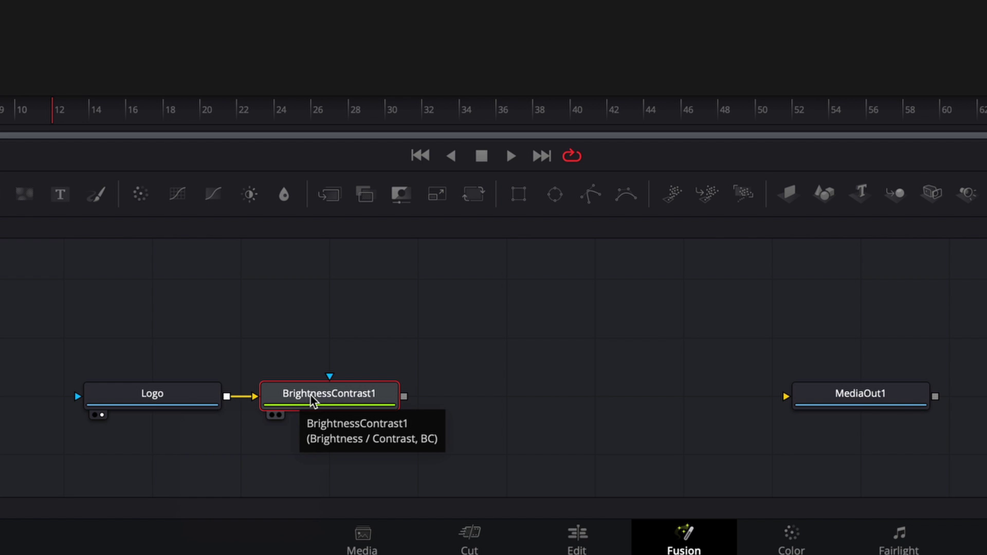
left_click_drag(348, 403, 421, 403)
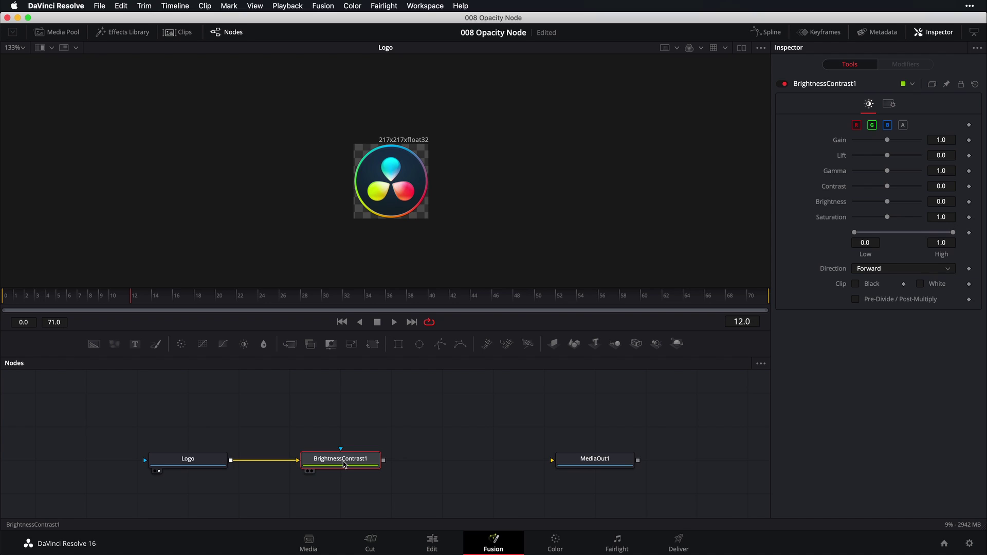
left_click_drag(345, 465, 376, 158)
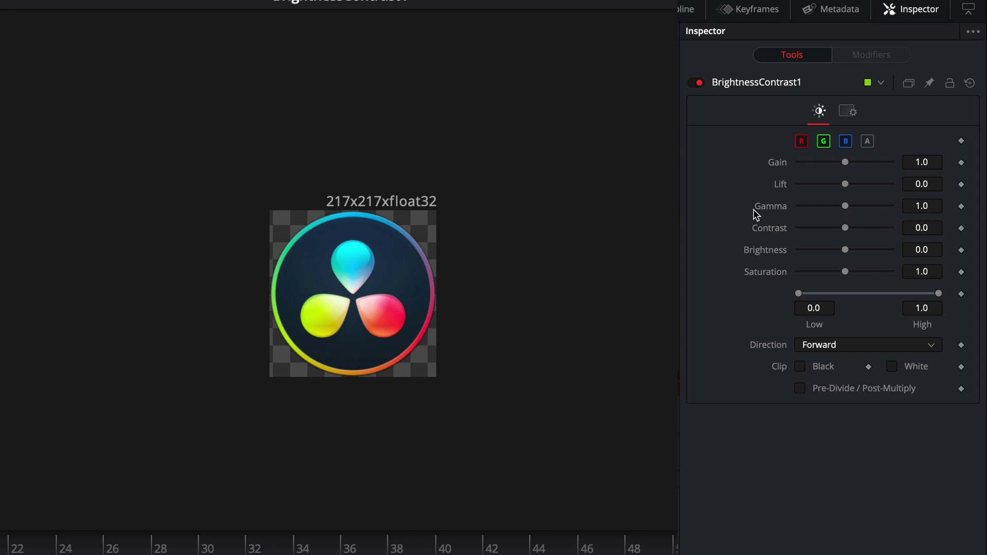
- Try lower Gain, Lift, Gamma, Contrast and Brightness values on BrightnessContrast1 and reset the node to its defaults
left_click_drag(845, 162, 841, 249)
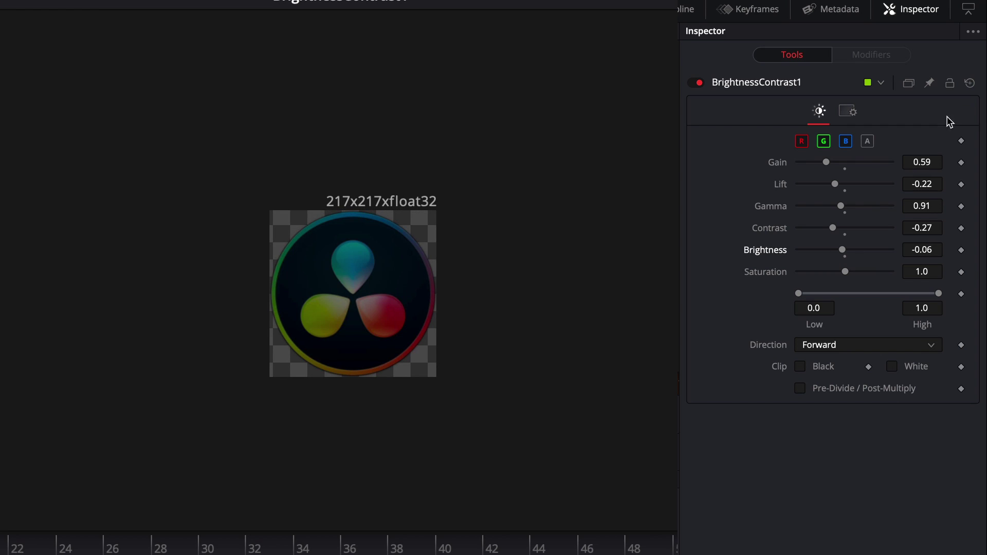
left_click(970, 83)
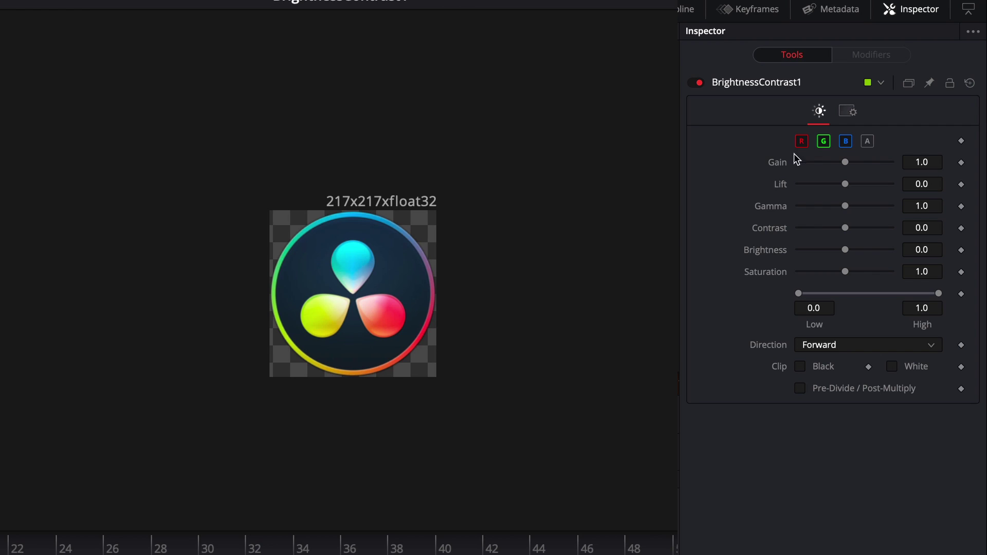
- Enable the Alpha channel in BrightnessContrast1 and test Gain at 0.0 and 2.84, restoring it to 1.0
left_click(867, 145)
left_click_drag(846, 163, 791, 174)
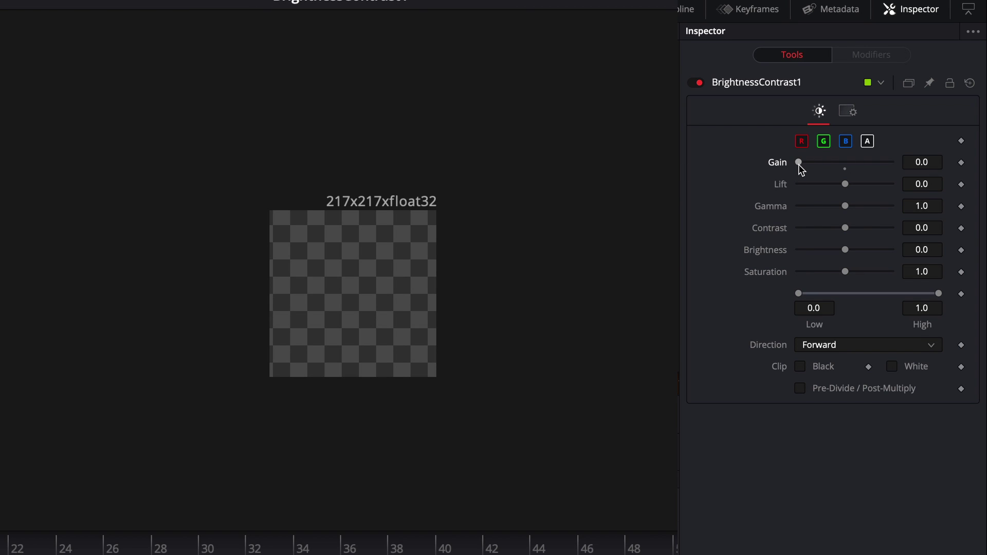
left_click_drag(798, 163, 845, 172)
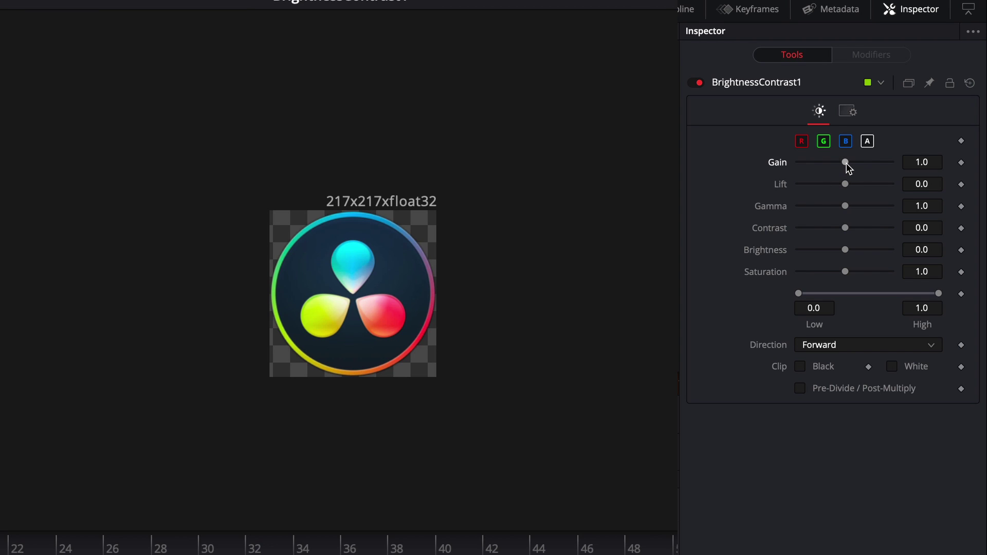
left_click_drag(846, 164, 865, 165)
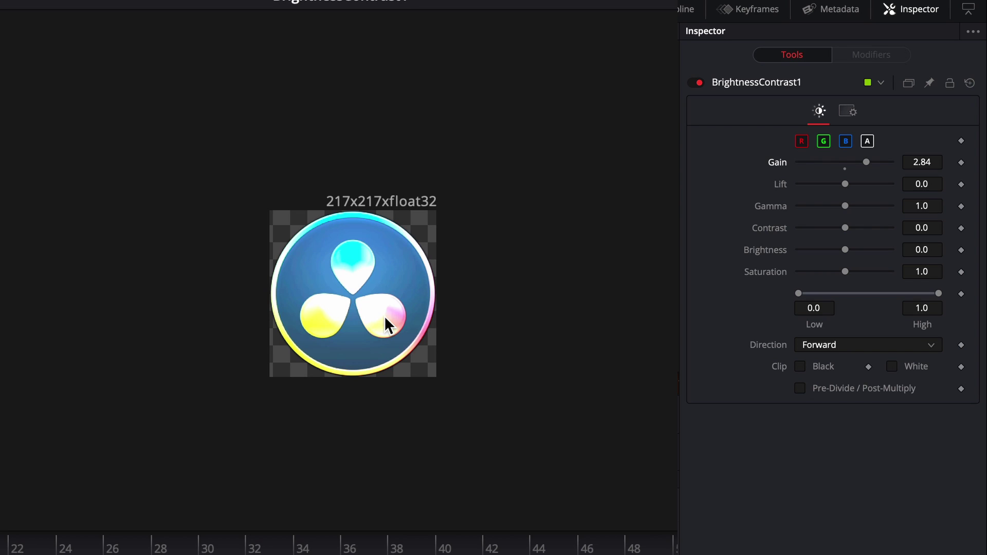
left_click_drag(866, 163, 845, 176)
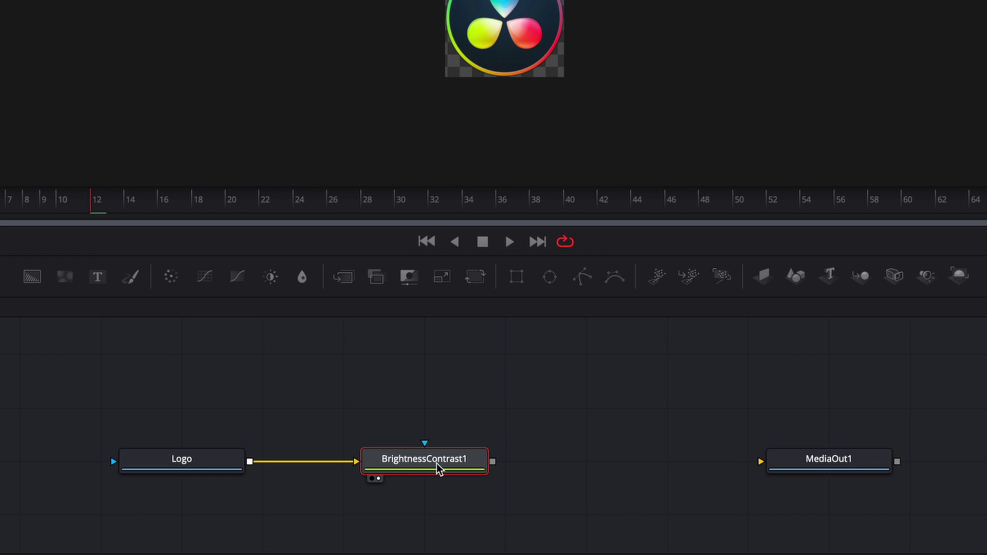
- Start a macro from BrightnessContrast1, name it Opacity and mark its Gain control for export
right_click(438, 469)
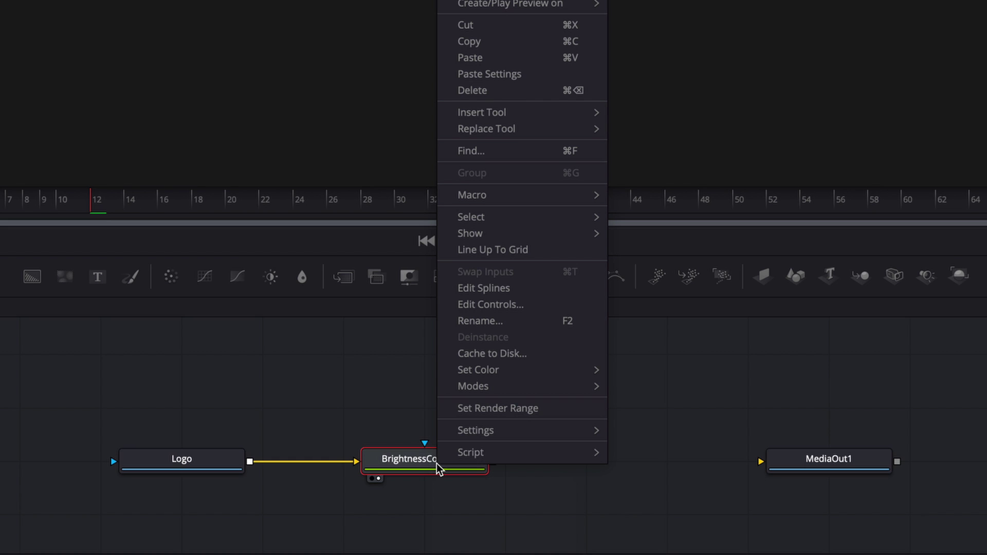
mouse_move(517, 200)
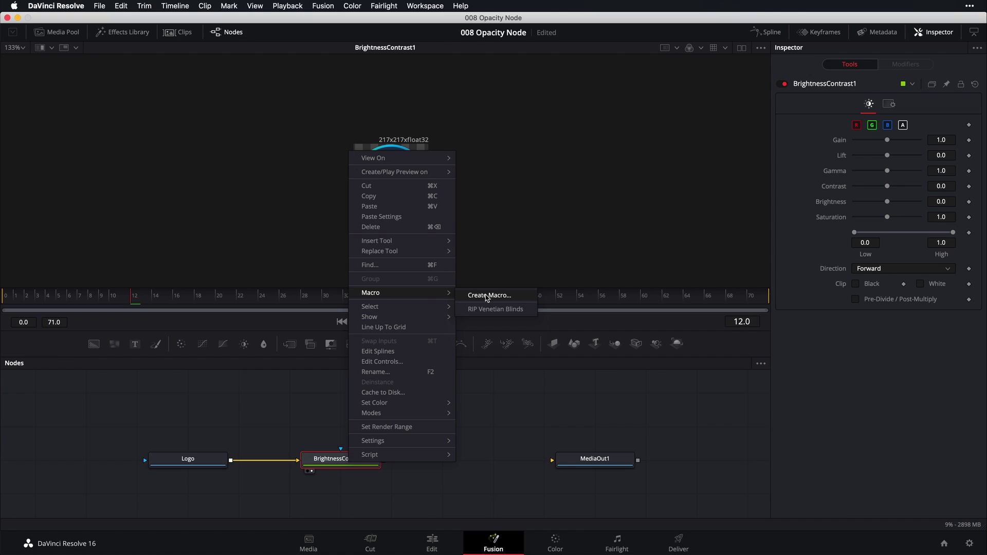
left_click(486, 296)
left_click_drag(338, 46, 724, 114)
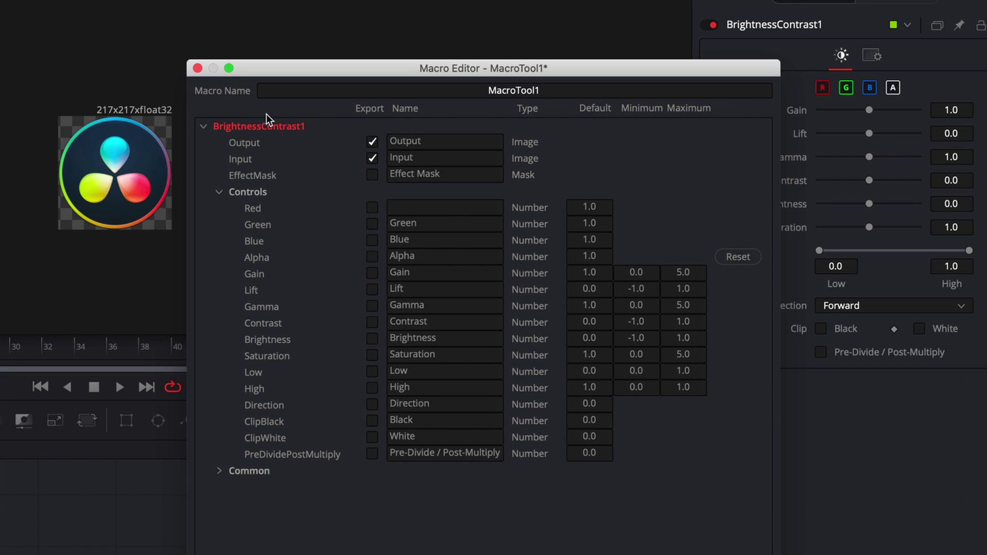
left_click(655, 127)
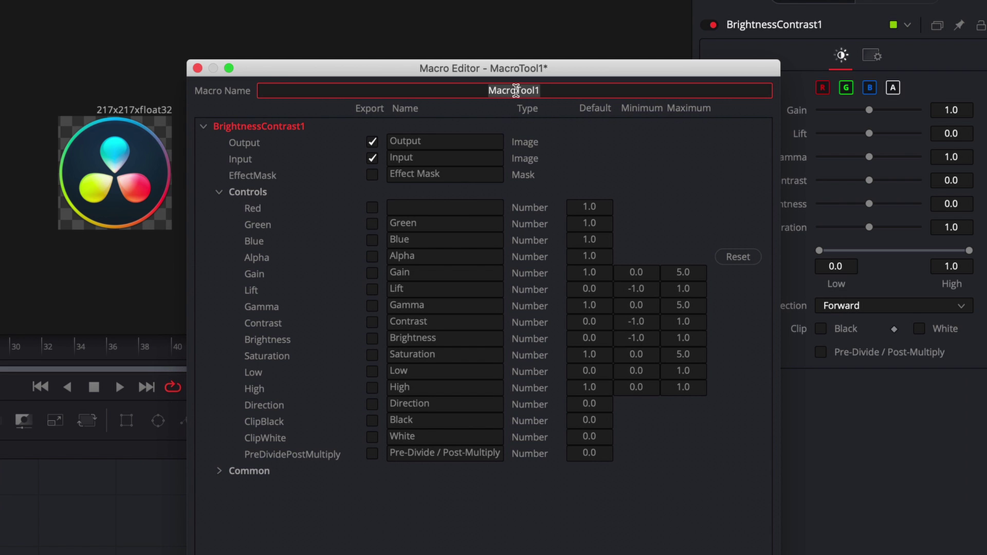
type("Opacity")
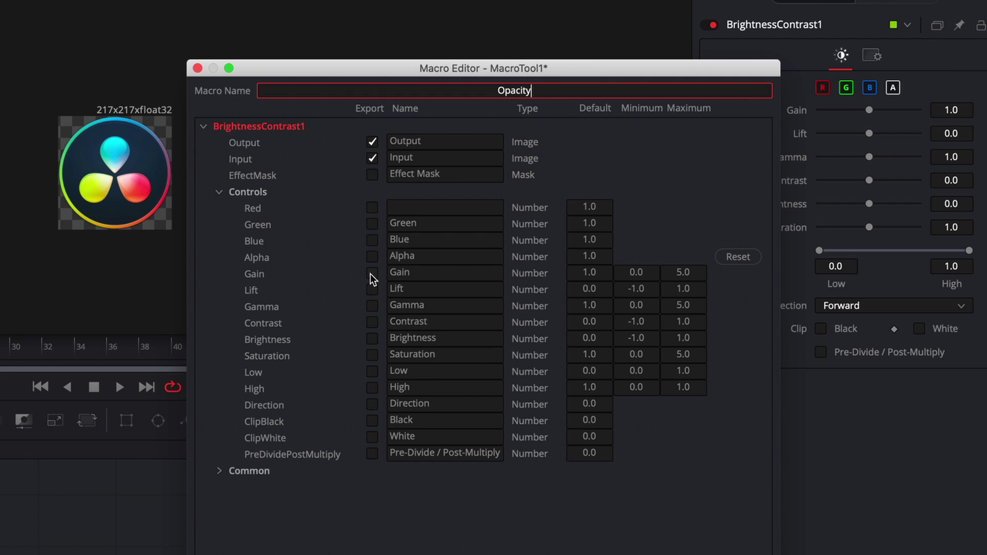
key("Return")
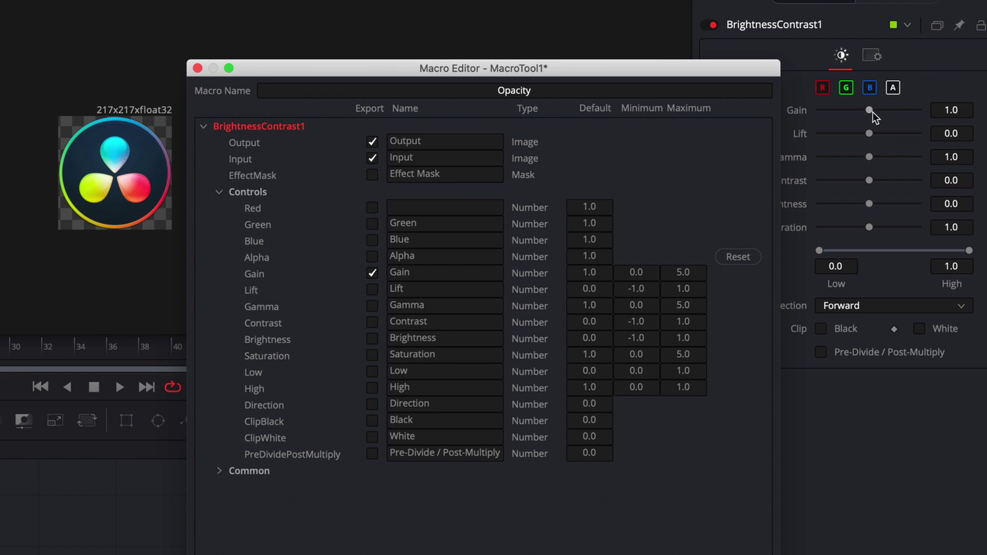
- Rename the macro's exported Gain control to Opacity and set its maximum to 1.0
mouse_move(871, 112)
left_mouse_down()
mouse_move(837, 114)
mouse_move(869, 119)
left_mouse_up()
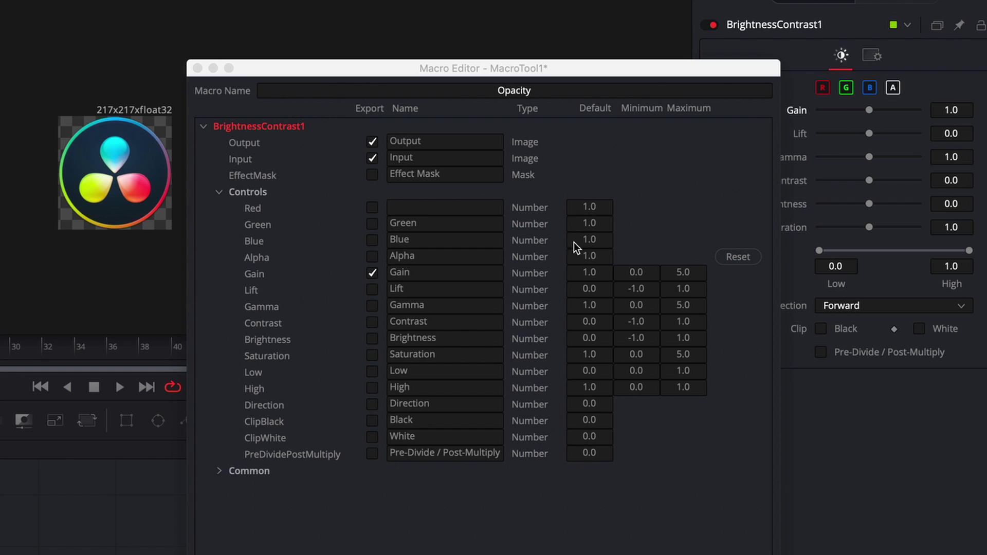
double_click(405, 274)
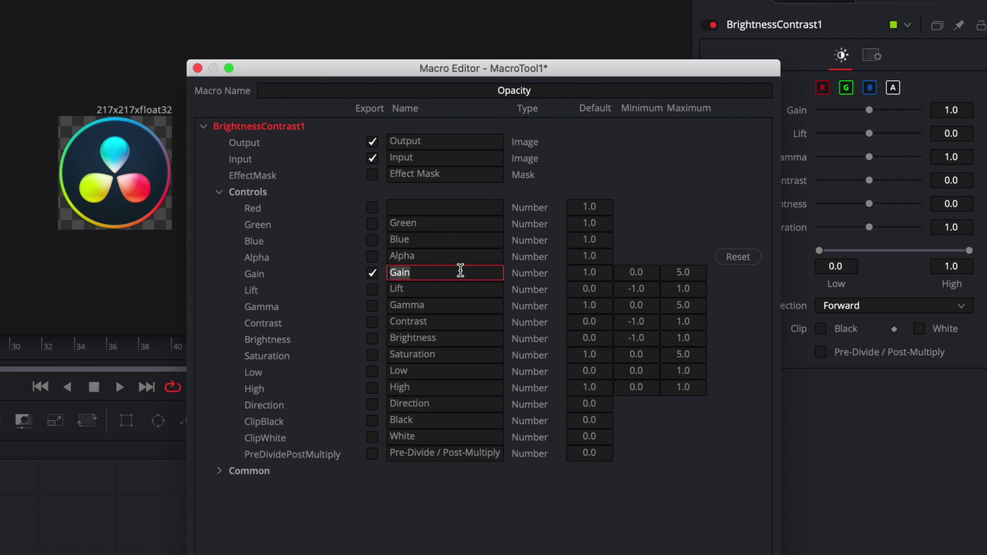
type("Opacity")
left_click(584, 273)
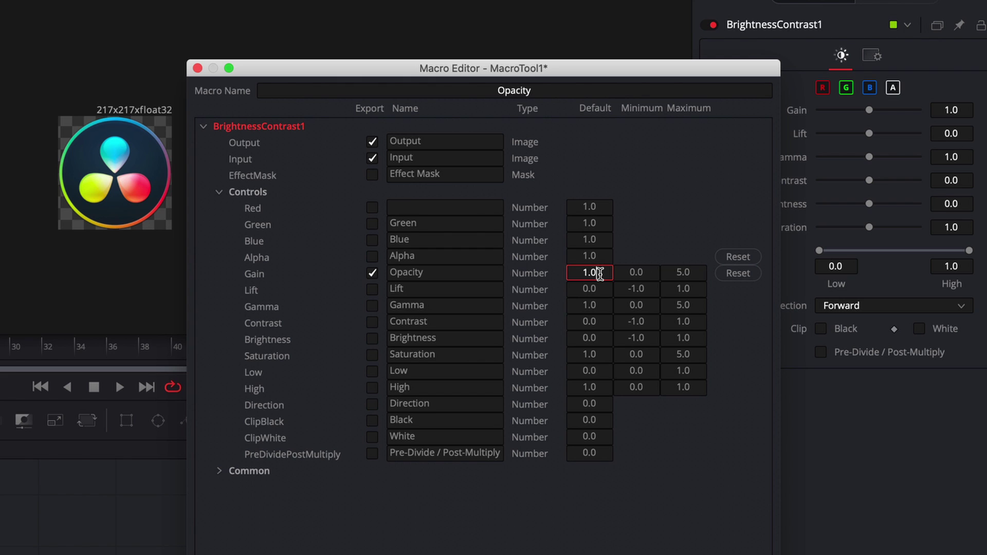
left_click(649, 272)
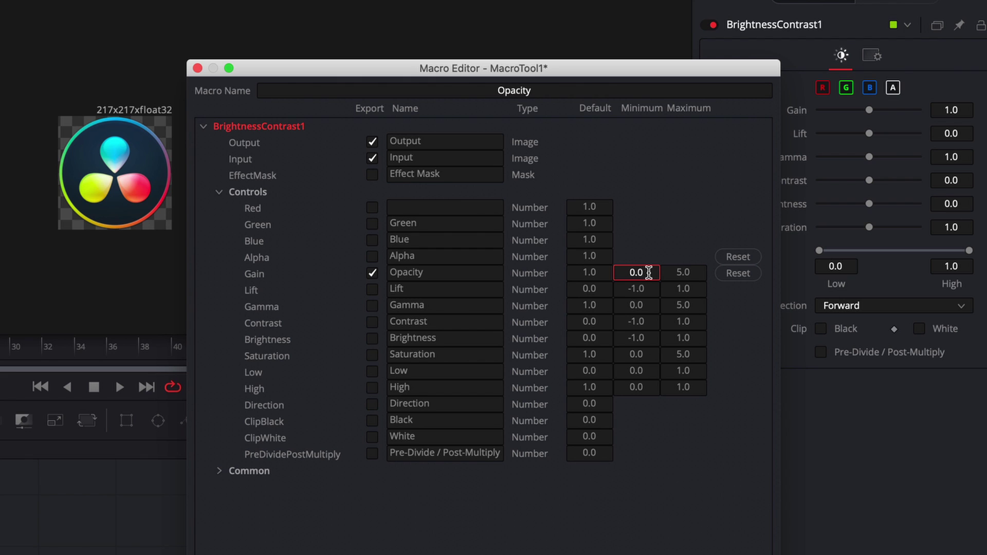
left_click(697, 272)
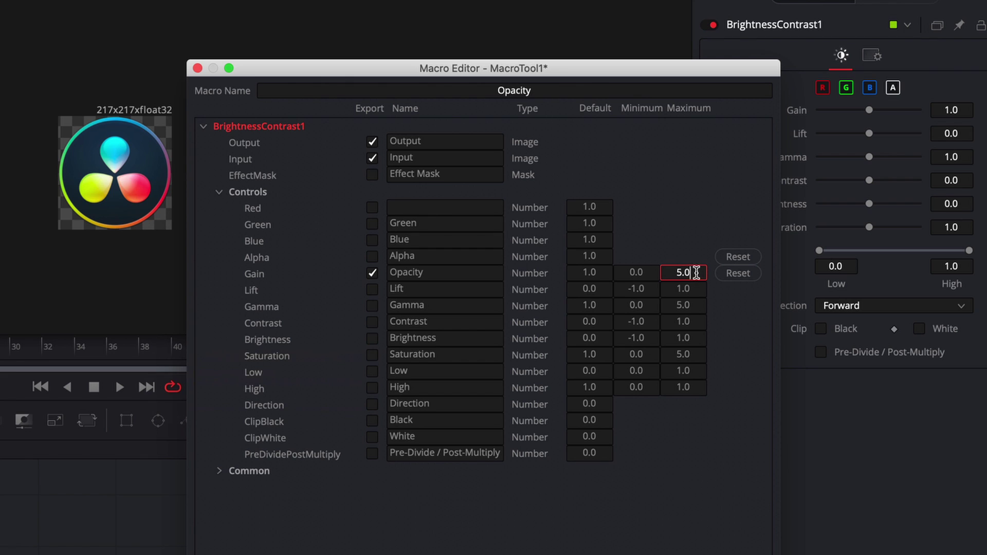
left_click(695, 272)
type("1")
key("Return")
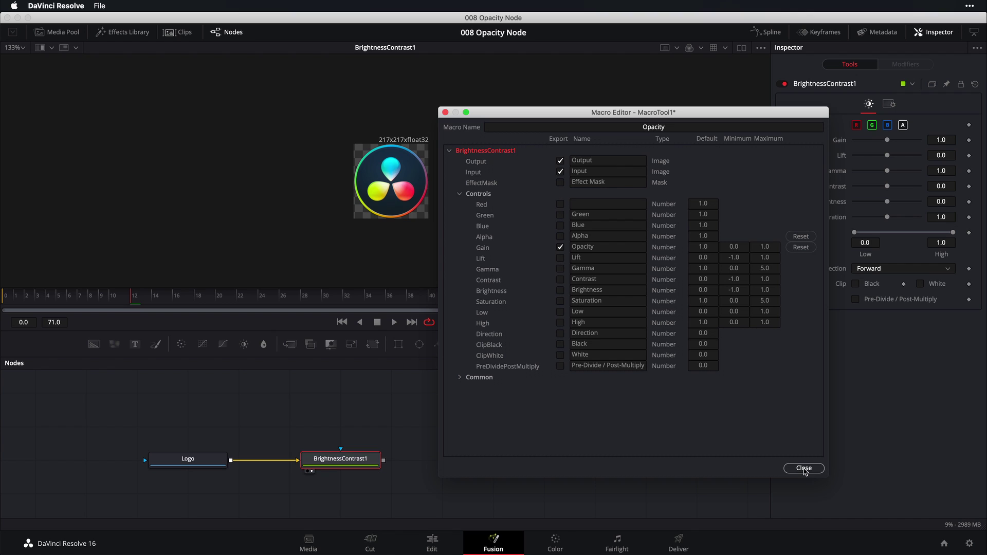
- Close the Macro Editor and save the macro as Opacity.setting in Fusion's Macros folder
left_click(804, 468)
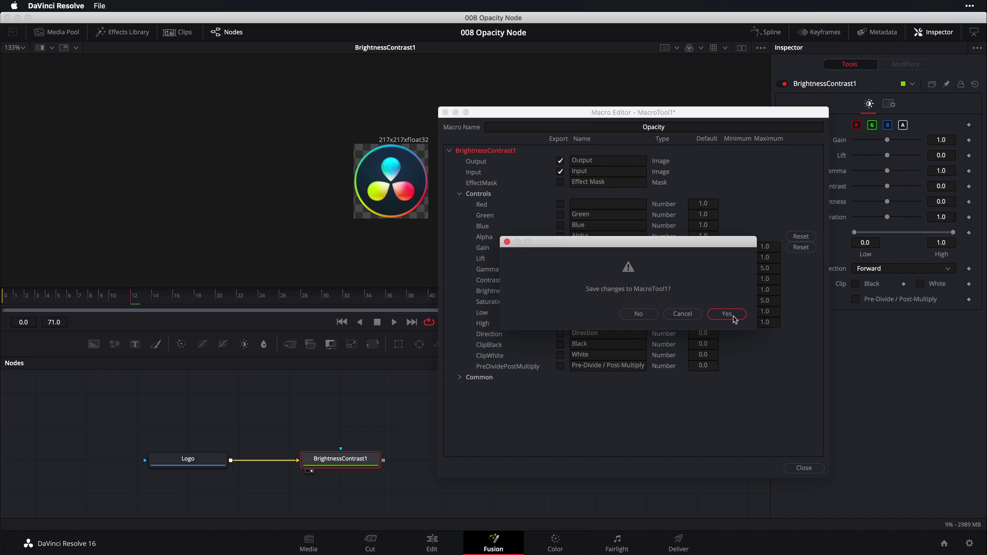
left_click(733, 316)
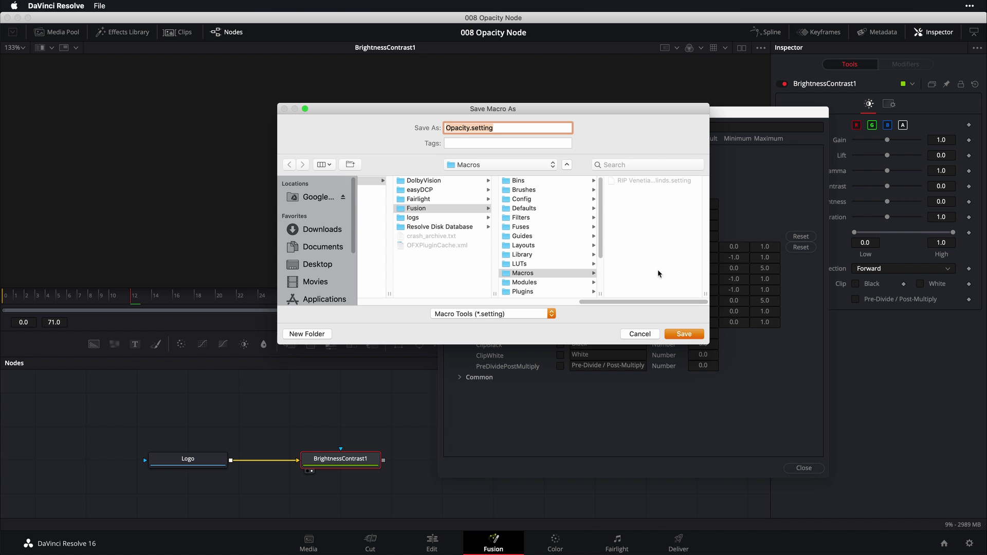
left_click(693, 337)
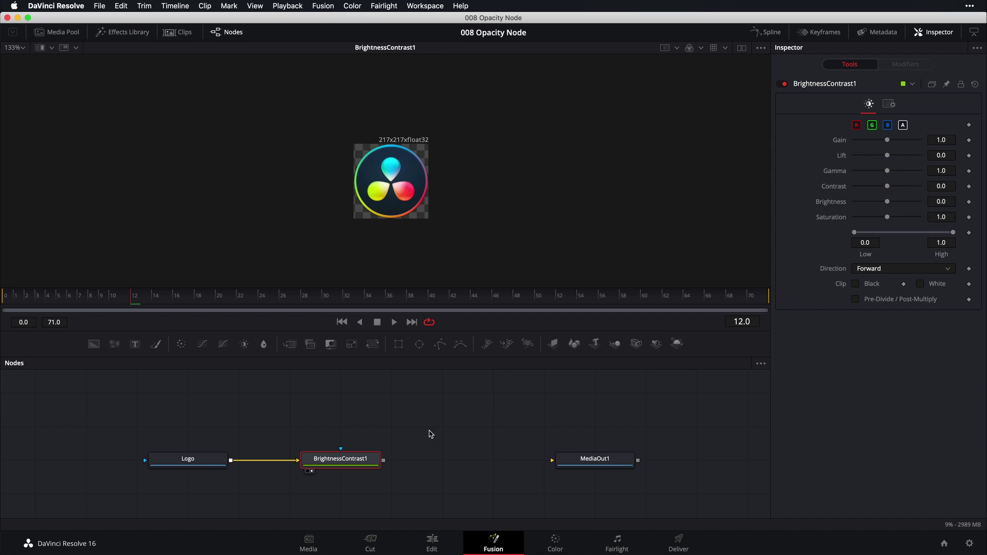
- Replace BrightnessContrast1 with the Opacity macro after Logo and test its Opacity slider, leaving it at 1.0
left_click_drag(452, 418, 291, 490)
key("Delete")
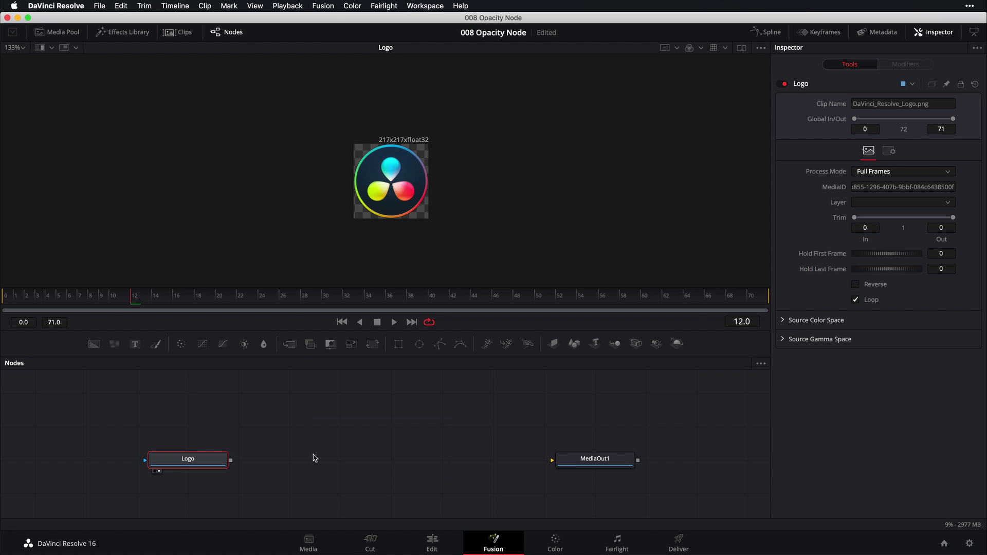
key("shift+space")
type("bri")
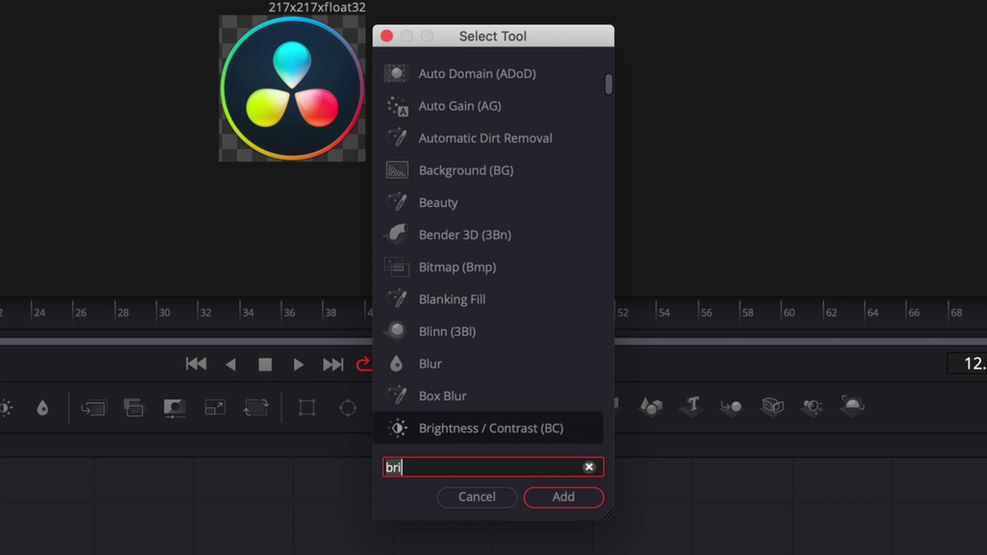
key("BackSpace")
key("BackSpace")
key("BackSpace")
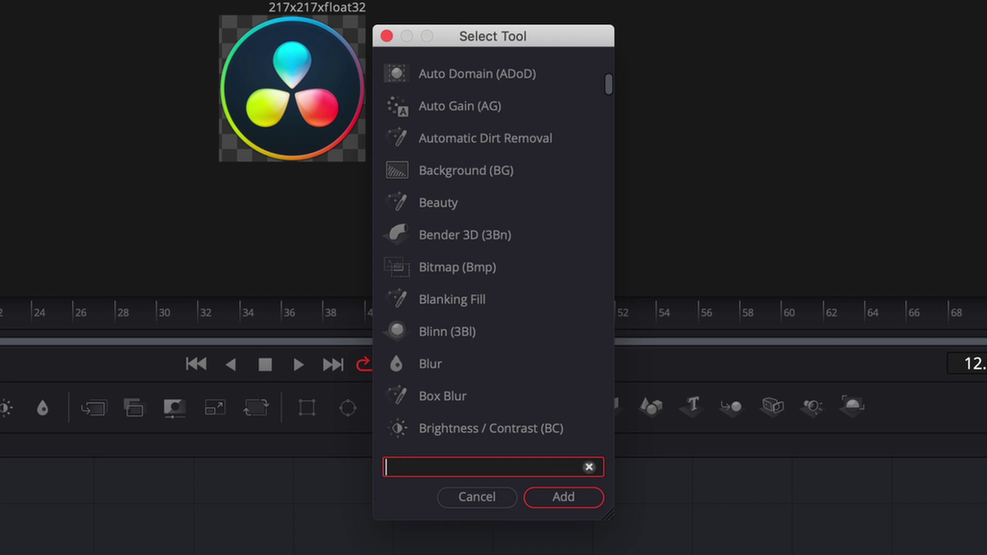
type("opac")
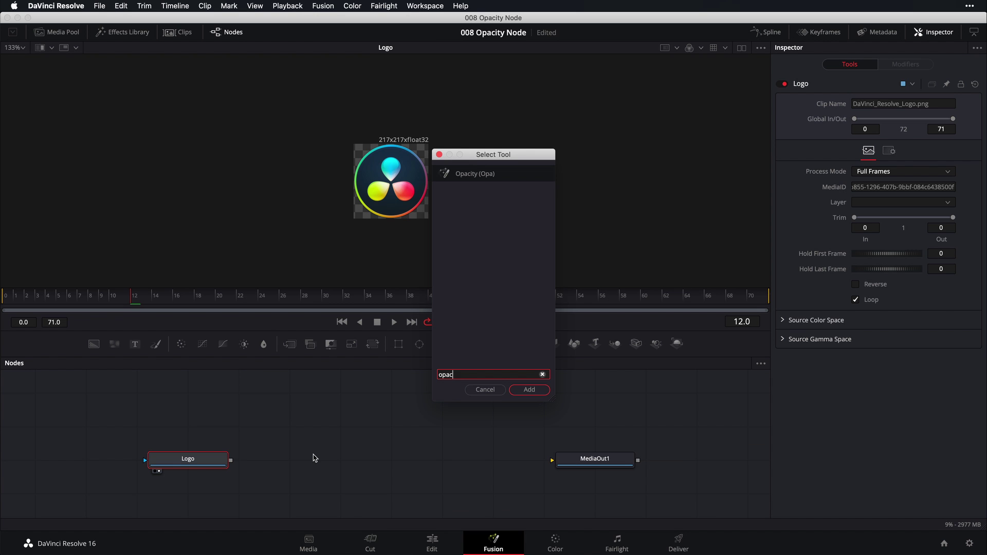
key("Return")
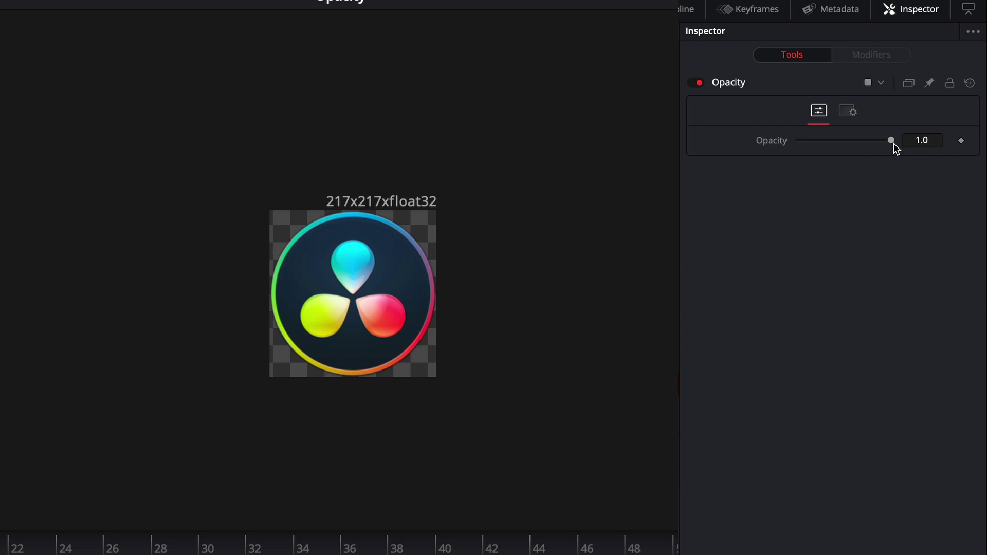
left_click_drag(892, 142, 937, 143)
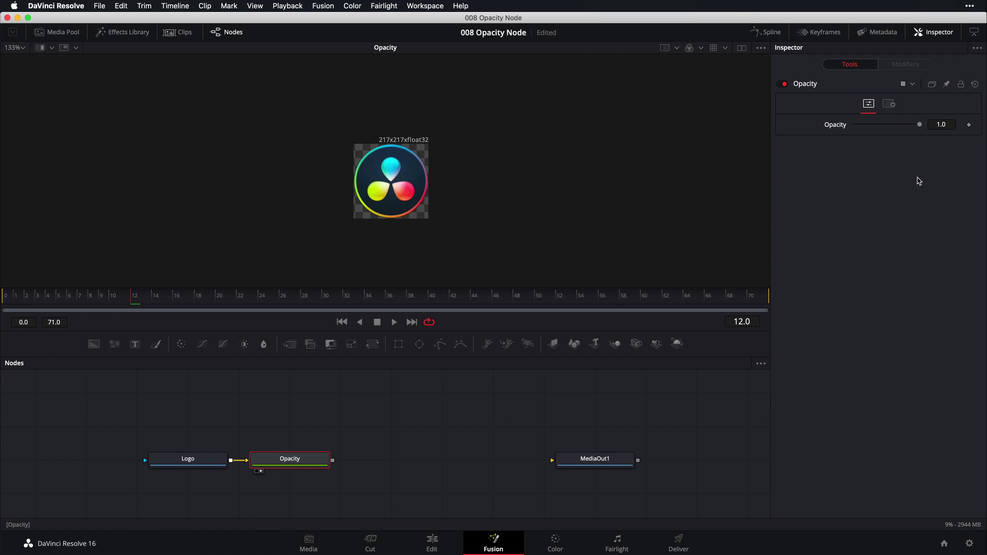
- Keyframe the Opacity node's Opacity at 0.0 on frame 0 and 1.0 on frame 10
left_click_drag(132, 298, 5, 303)
left_click(969, 125)
left_click_drag(919, 126, 839, 132)
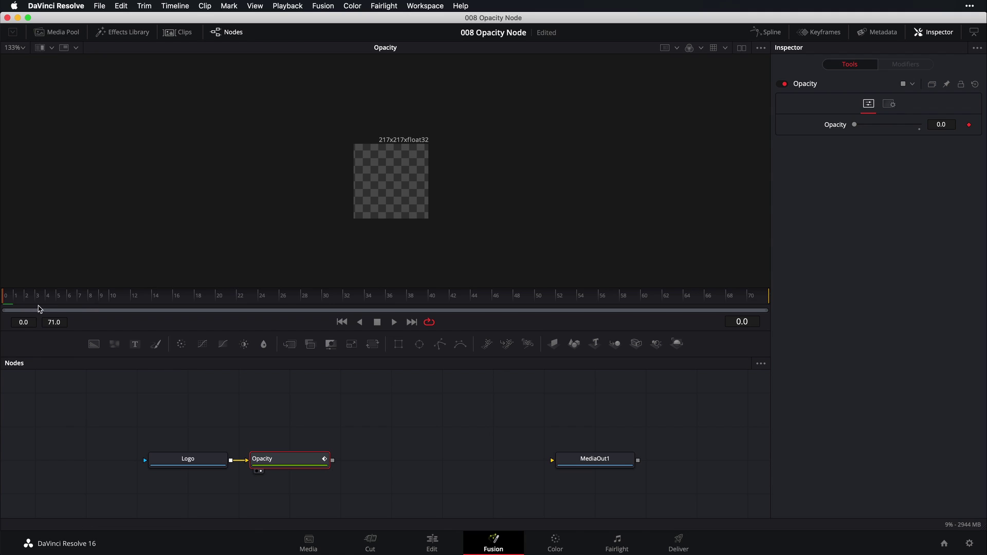
left_click_drag(40, 306, 111, 304)
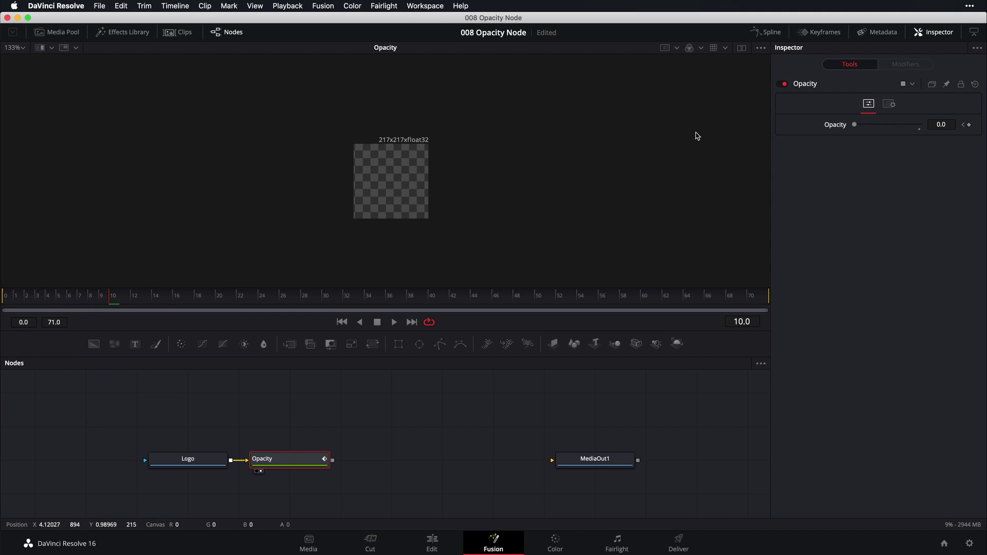
left_click_drag(857, 127, 925, 127)
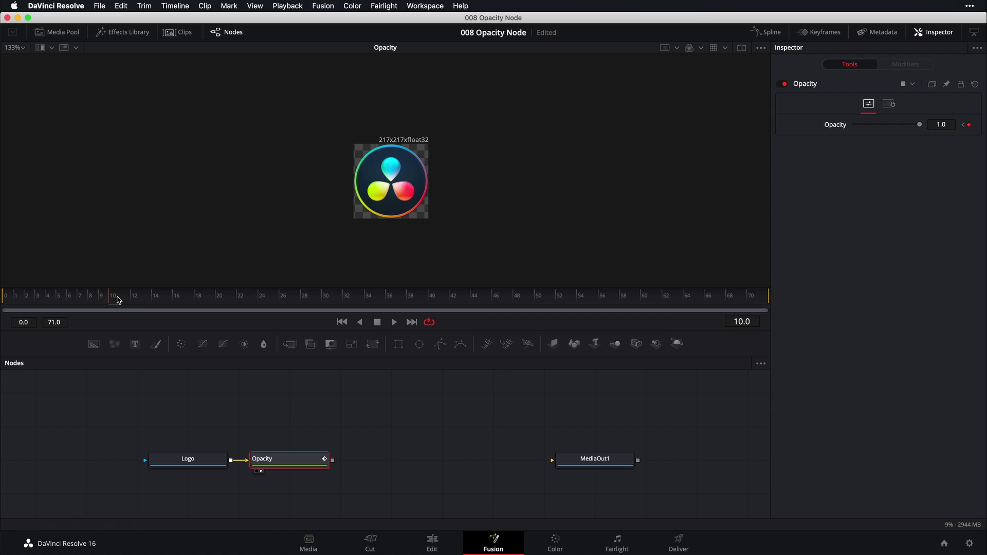
- Keyframe Opacity at 1.0 on frame 40 and 0.0 on frame 50, and play the fades from the start
left_click_drag(118, 301, 429, 298)
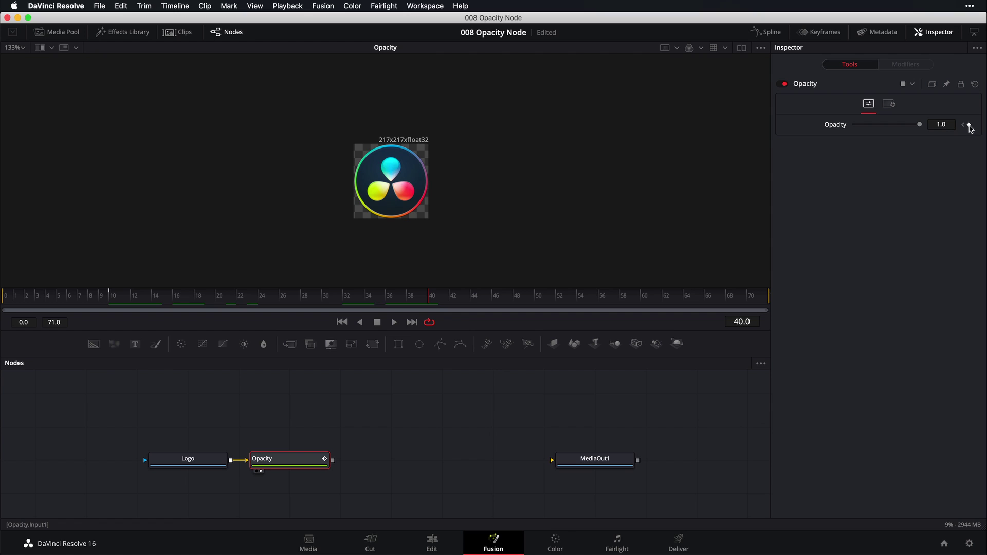
left_click(968, 125)
left_click_drag(919, 126, 806, 130)
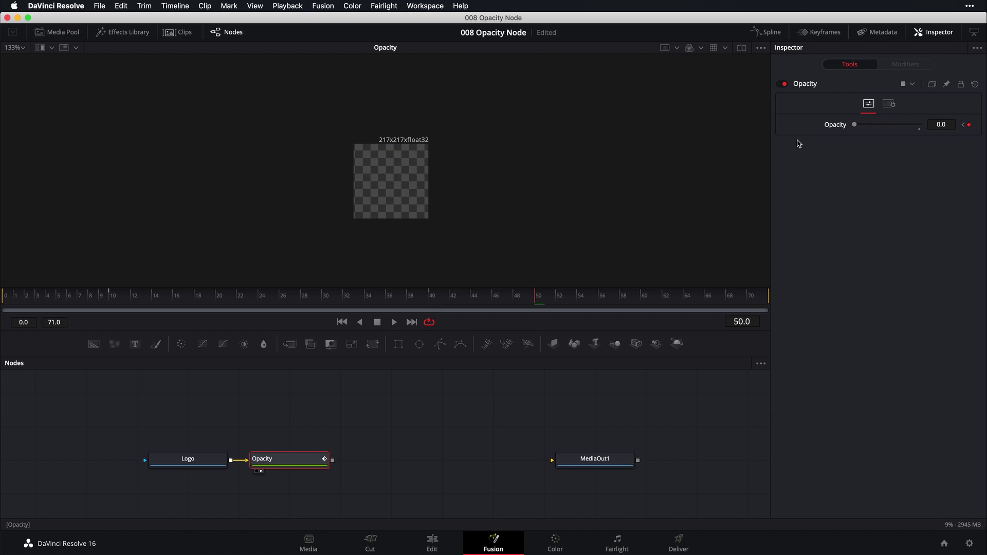
left_click_drag(57, 293, 2, 297)
key("space")
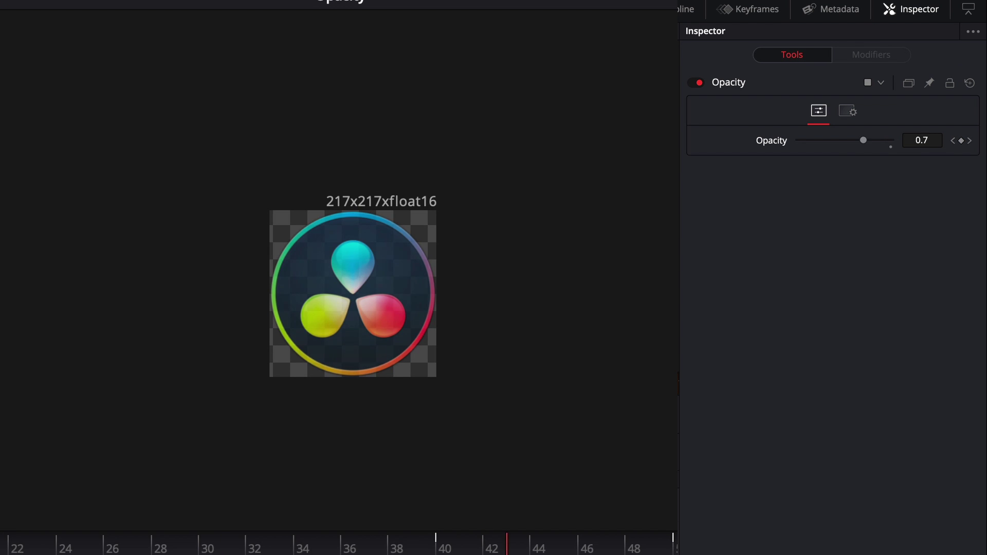